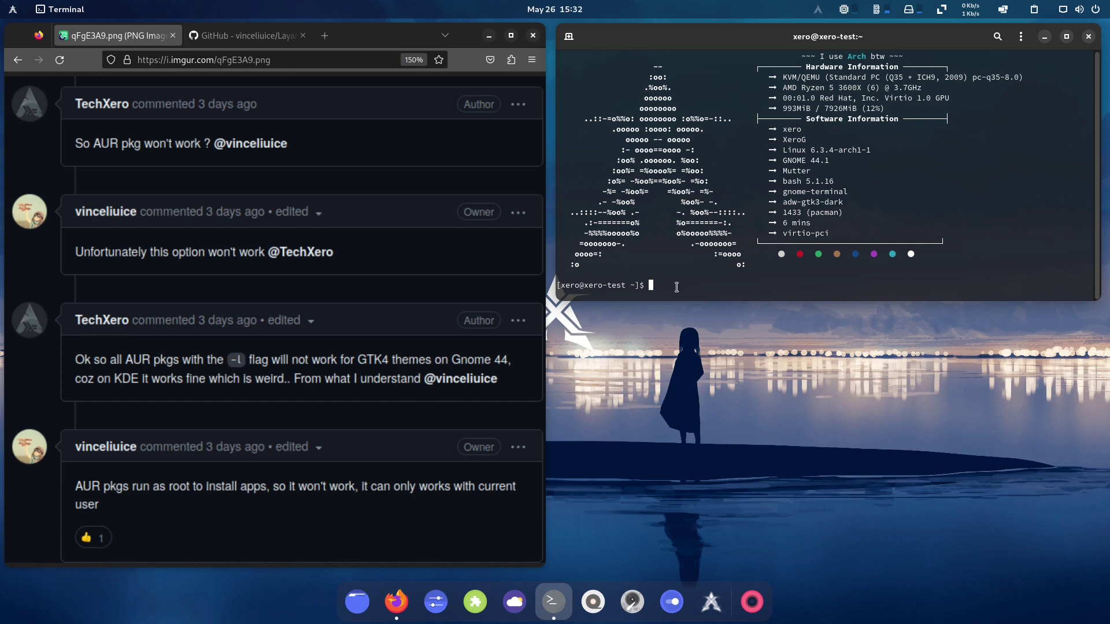
Step: Run 'install layan-gtk-theme-git', enter the sudo password and confirm to install it with gtk-engines
{"action": "type", "text": "install layan-gtk-theme-git"}
{"action": "key", "text": "Return"}
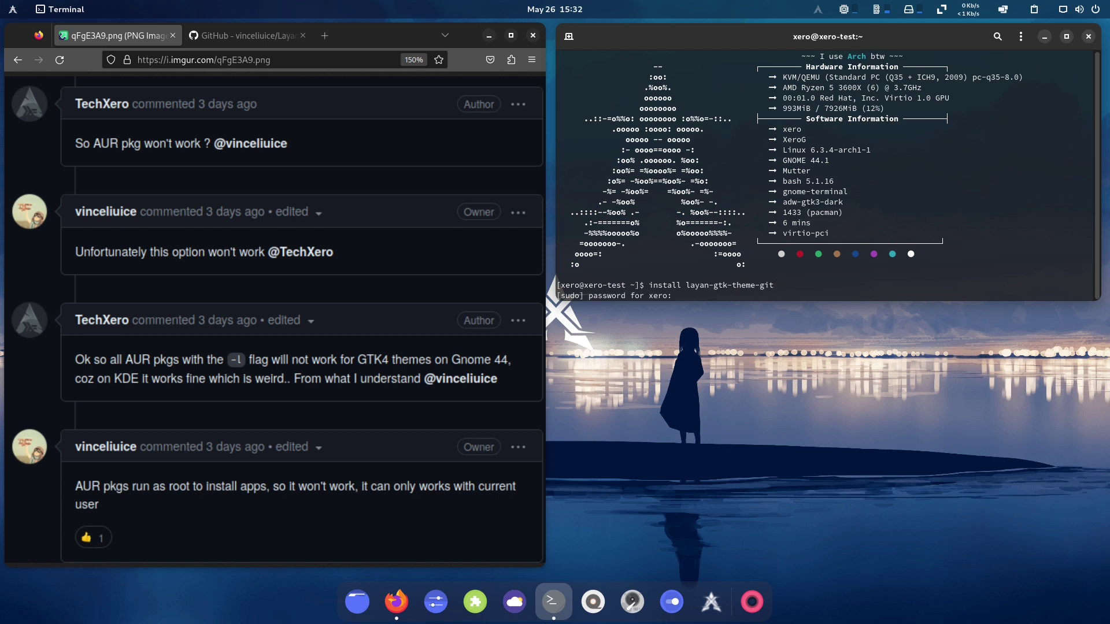
{"action": "key", "text": "Return"}
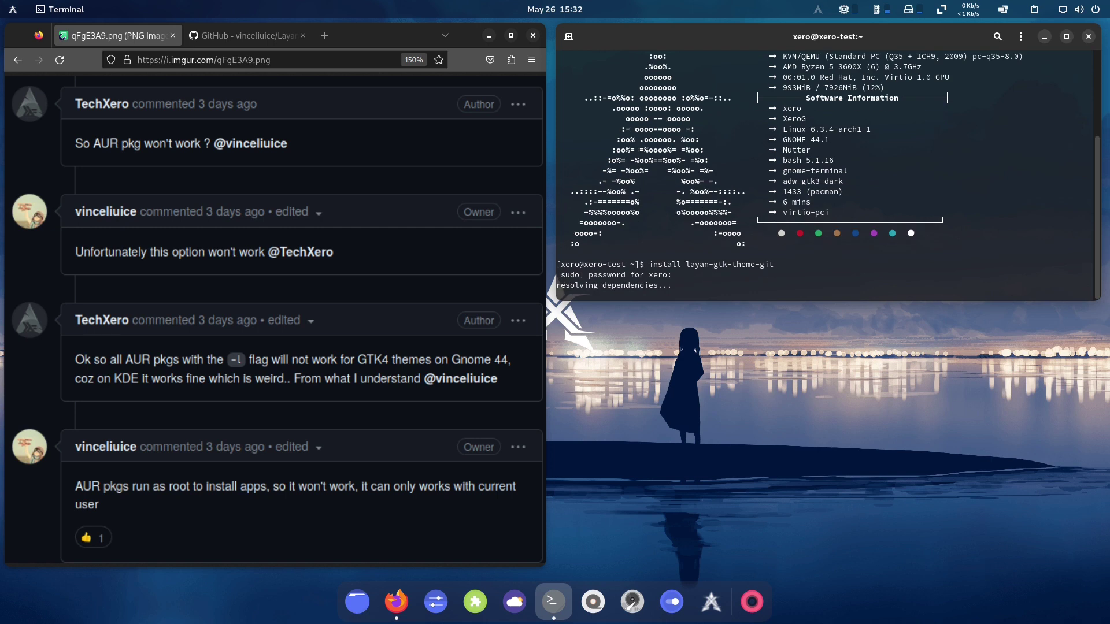
{"action": "key", "text": "Return"}
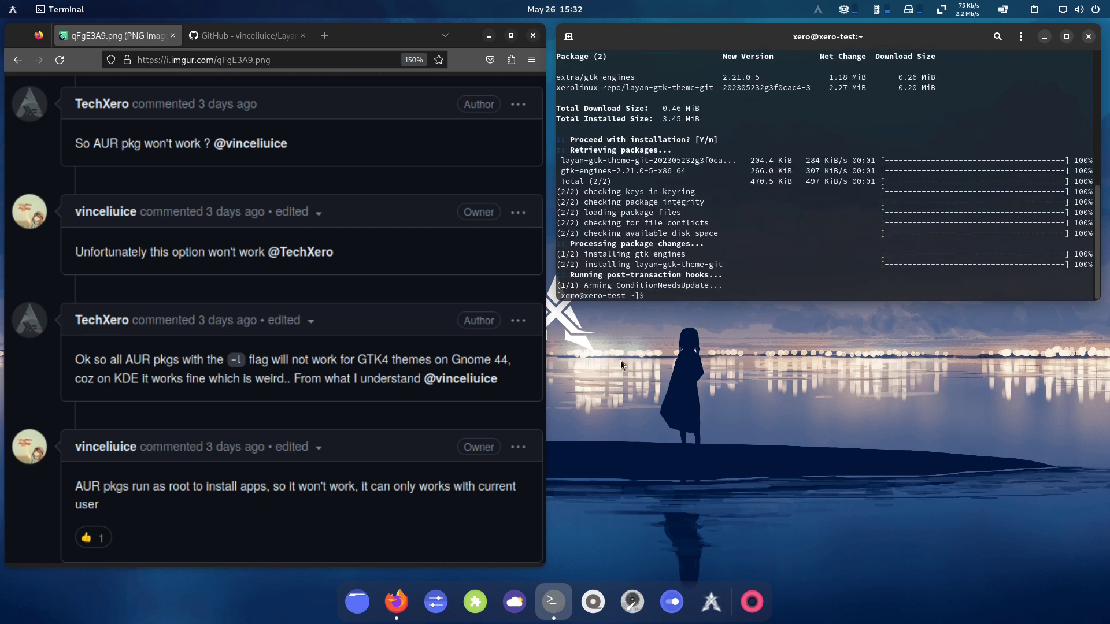
Step: Choose Layan-Dark for both the Shell and Legacy Applications themes under Tweaks Appearance, then close Tweaks
{"action": "left_click", "coordinate": [436, 602]}
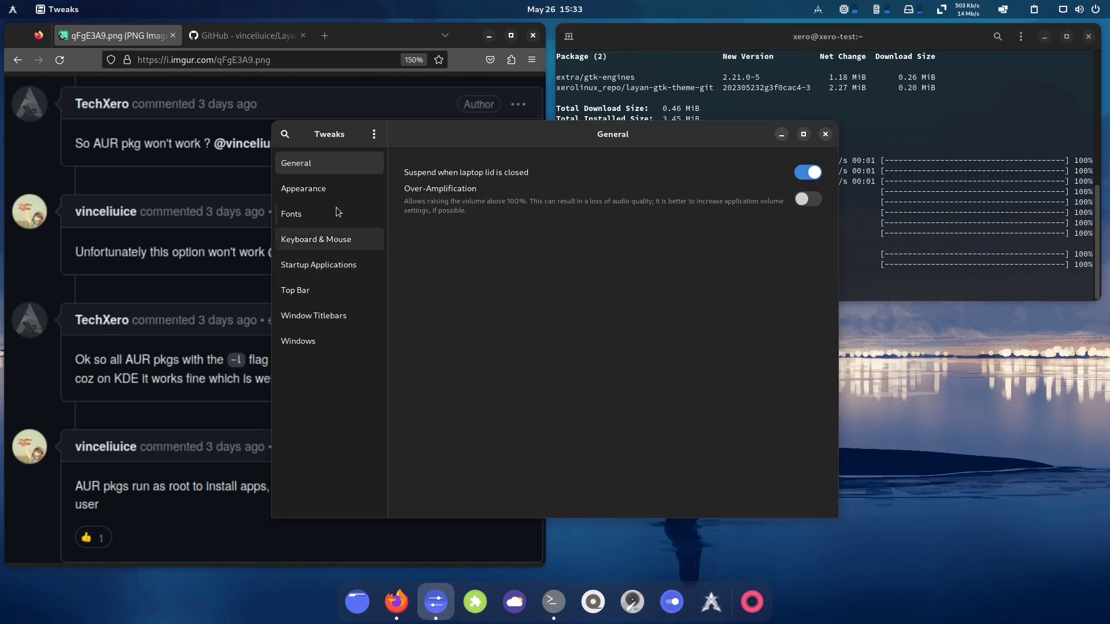
{"action": "left_click", "coordinate": [330, 189]}
{"action": "left_click", "coordinate": [805, 242]}
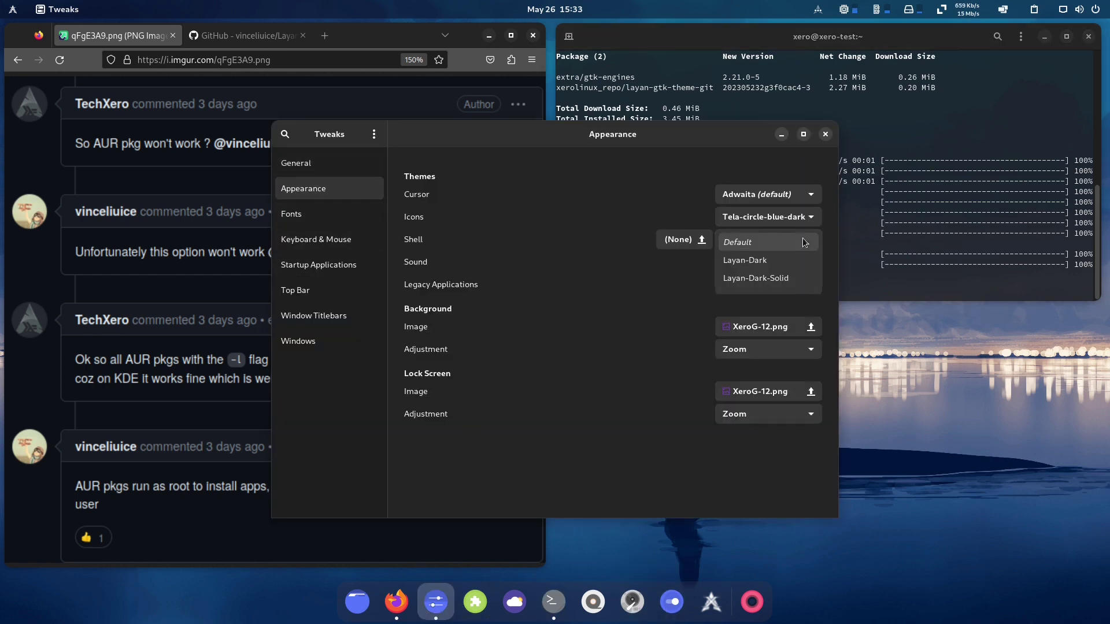
{"action": "left_click", "coordinate": [779, 264]}
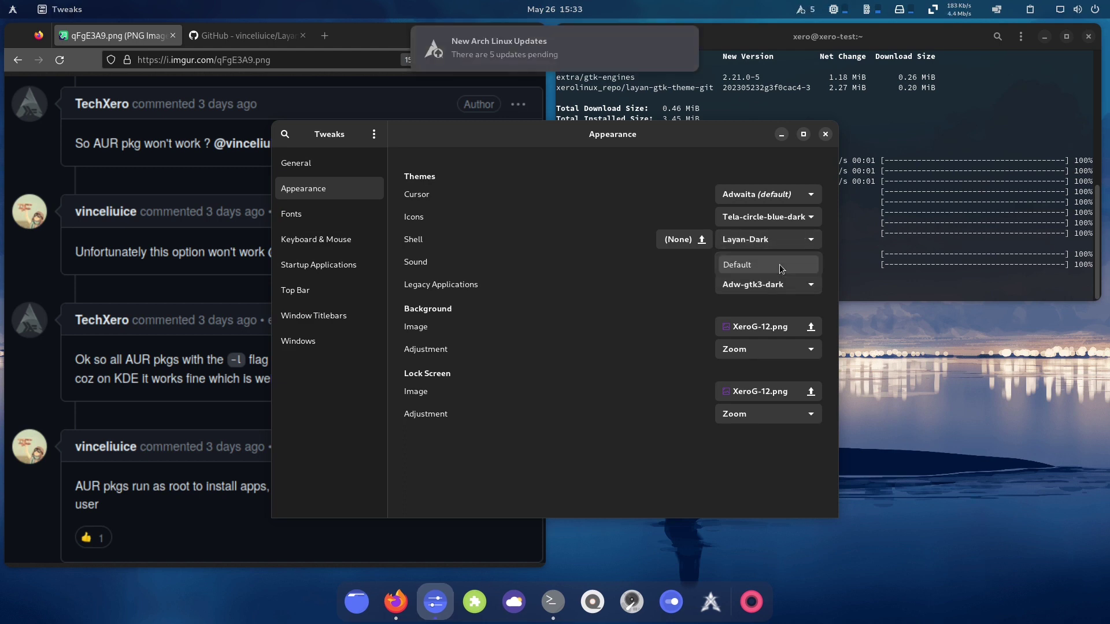
{"action": "left_click", "coordinate": [781, 287]}
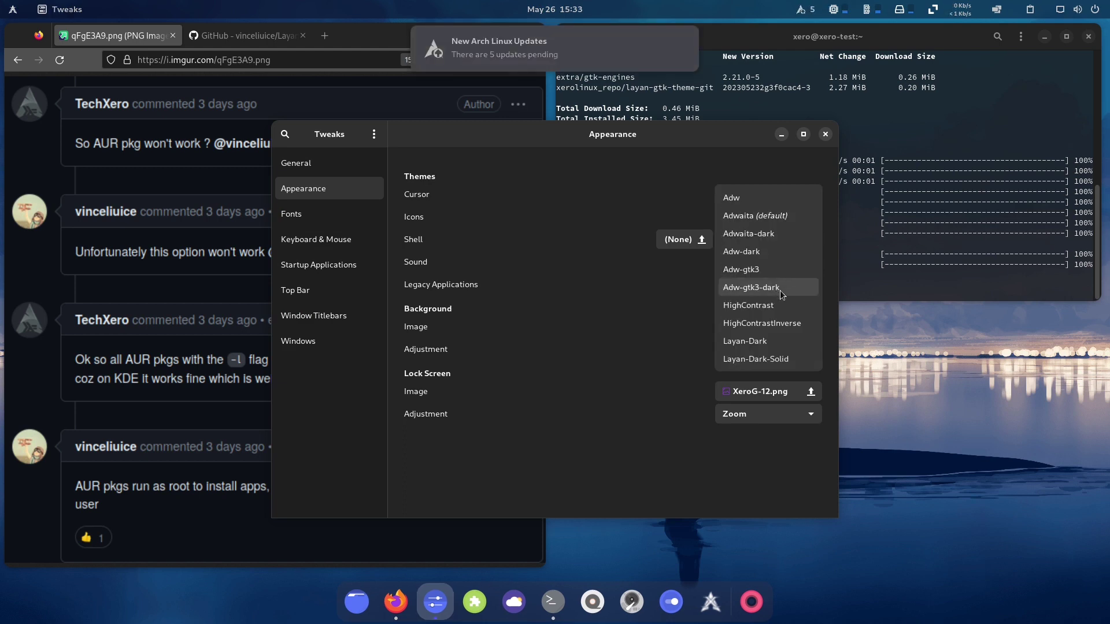
{"action": "left_click", "coordinate": [768, 344]}
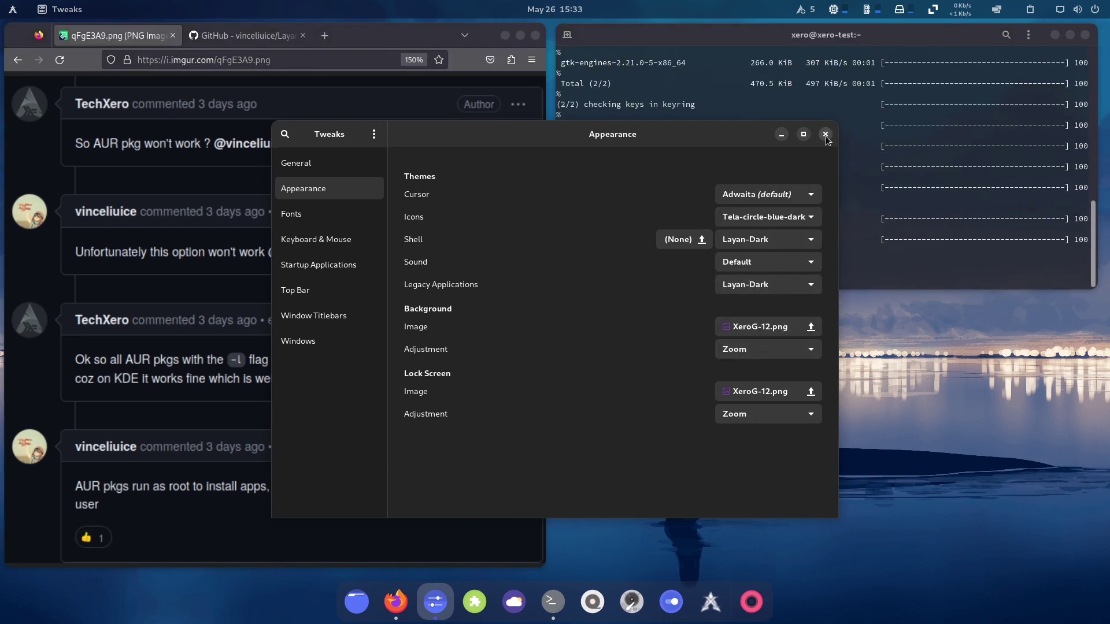
{"action": "left_click", "coordinate": [825, 134]}
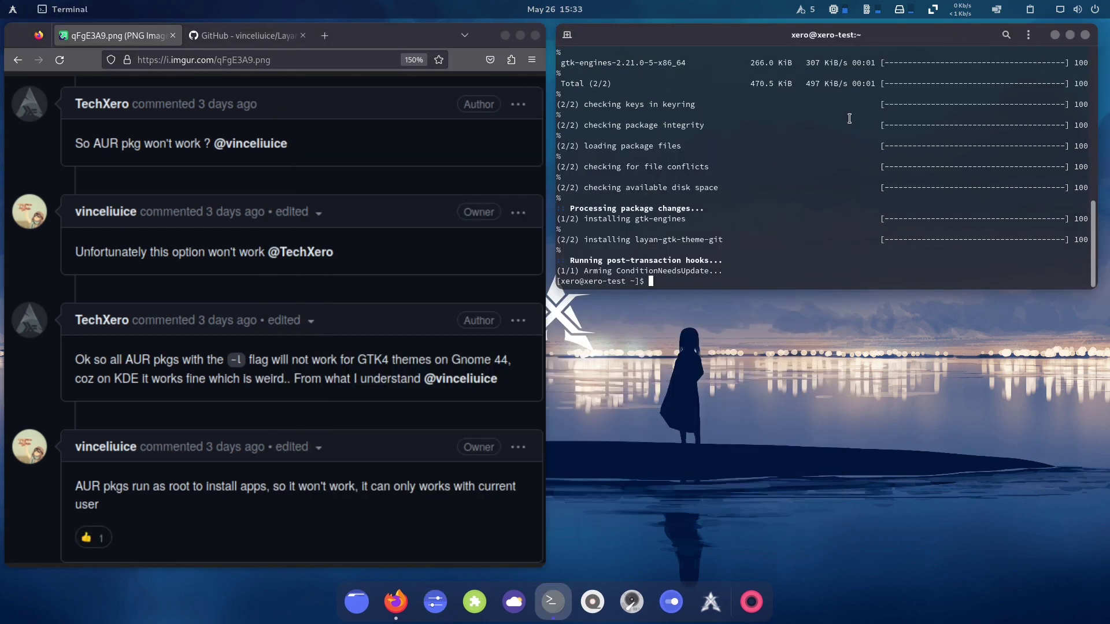
Step: Run 'pkill nautilus' in the terminal to stop the Files processes
{"action": "left_click", "coordinate": [1076, 9]}
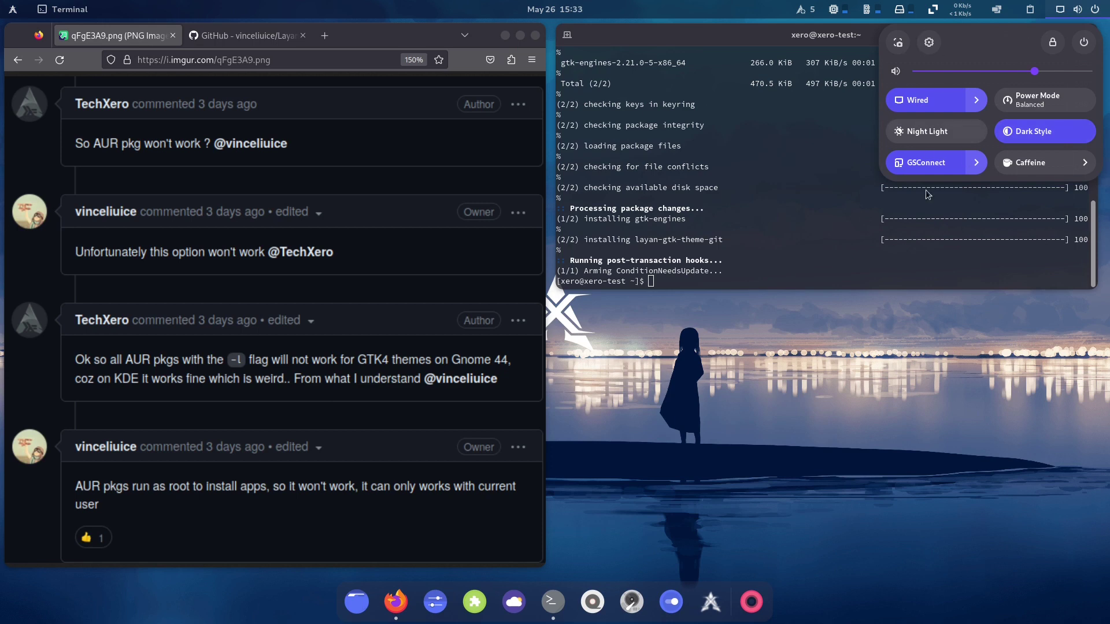
{"action": "left_click", "coordinate": [687, 266]}
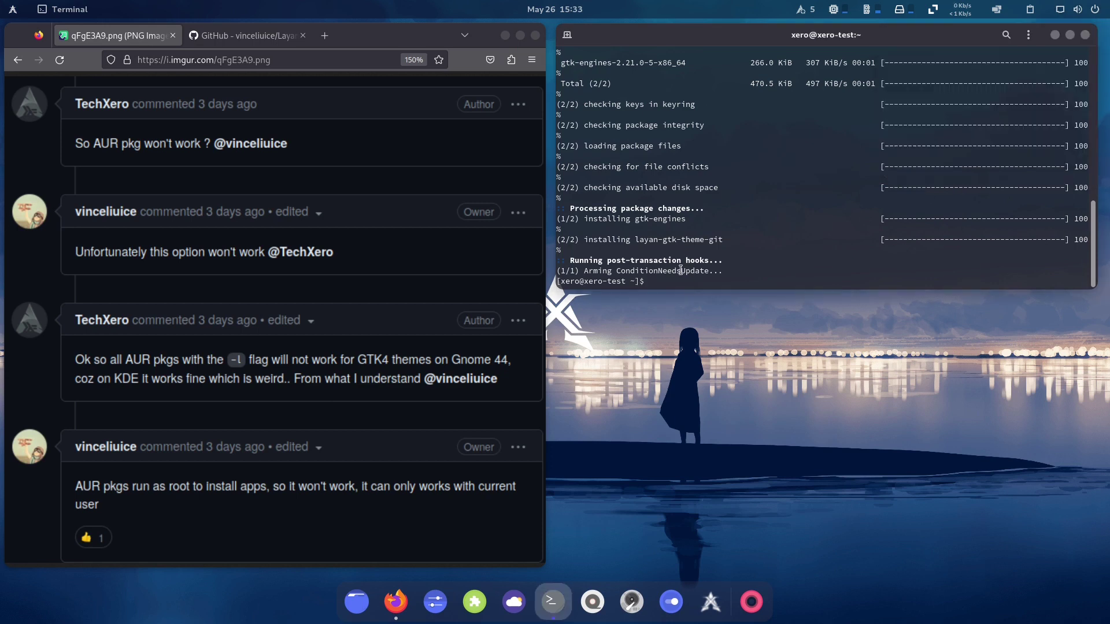
{"action": "type", "text": "pkill nautilus"}
{"action": "key", "text": "Return"}
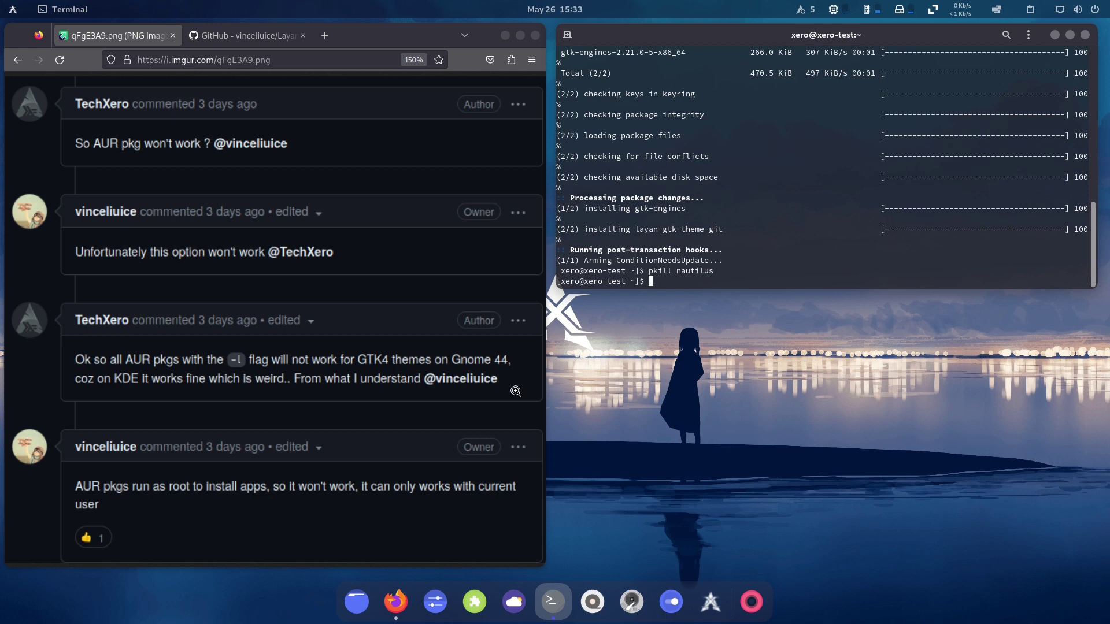
Step: Open Files on the Home folder, then run 'pkill nautilus' again to close it
{"action": "key", "text": "super+e"}
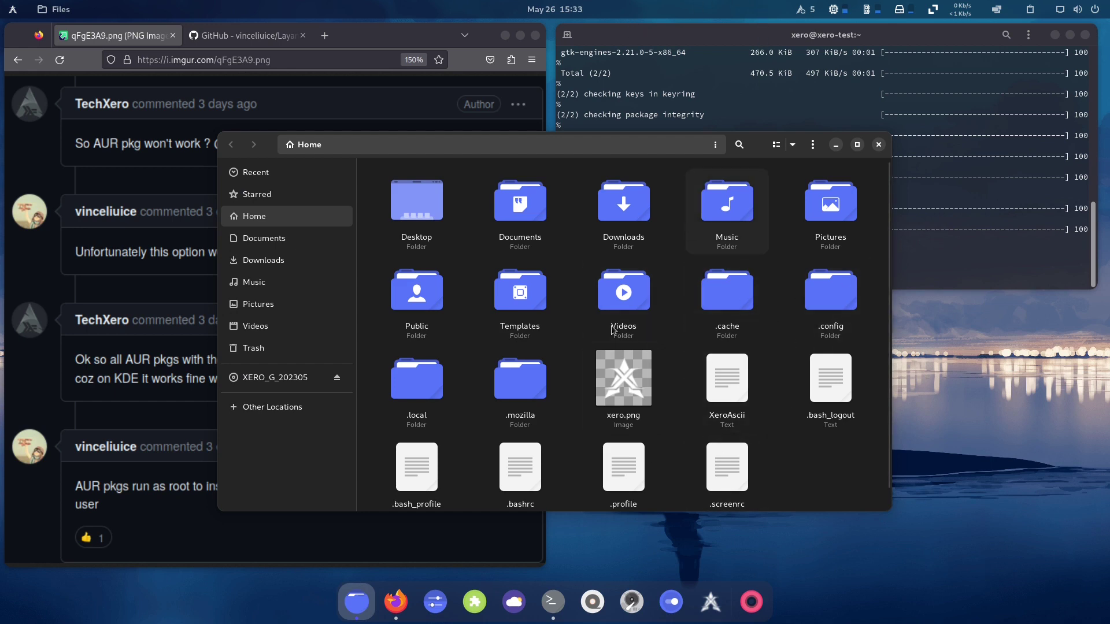
{"action": "left_click", "coordinate": [856, 113]}
{"action": "key", "text": "Return"}
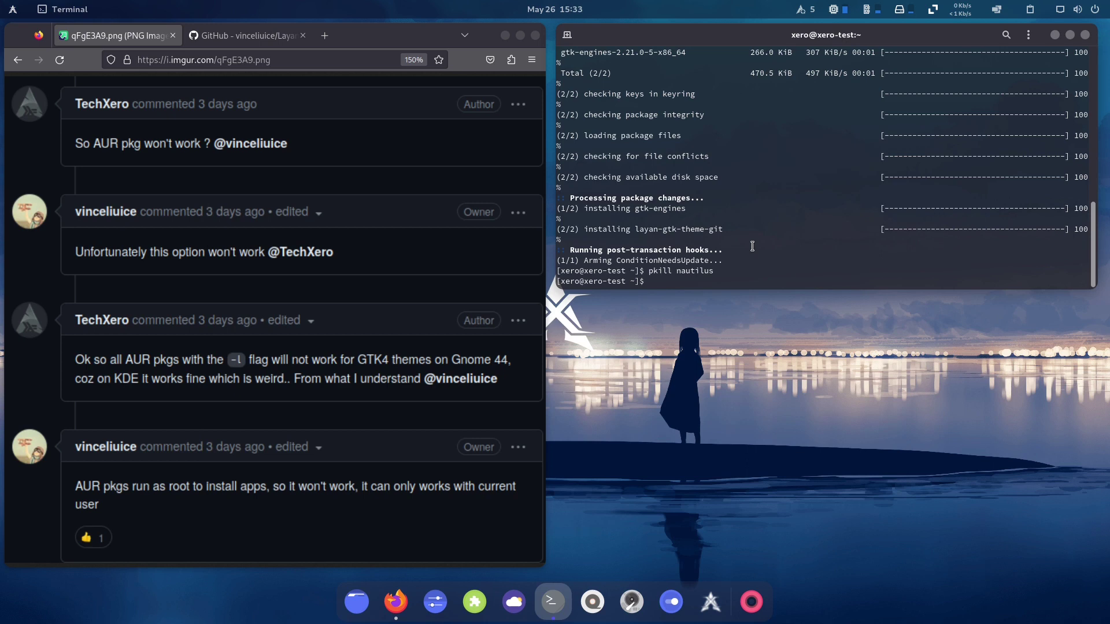
{"action": "type", "text": "pkill nautilus"}
{"action": "key", "text": "Return"}
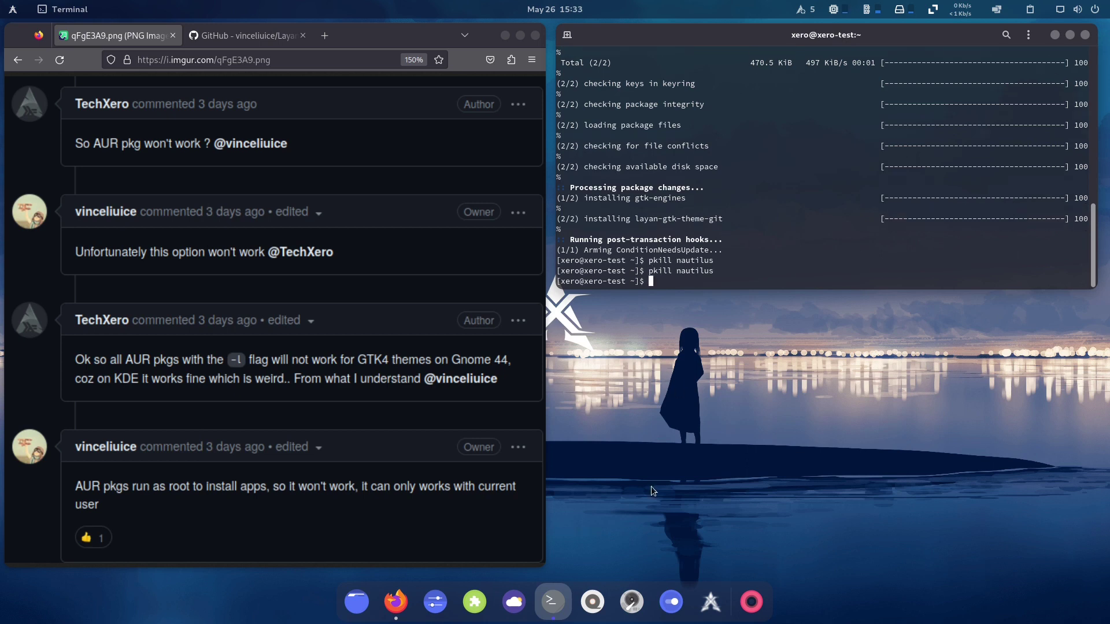
Step: Preview the Layan-Dark look in Tweaks, Weather, Flatseal and Settings, closing each window
{"action": "left_click", "coordinate": [435, 606]}
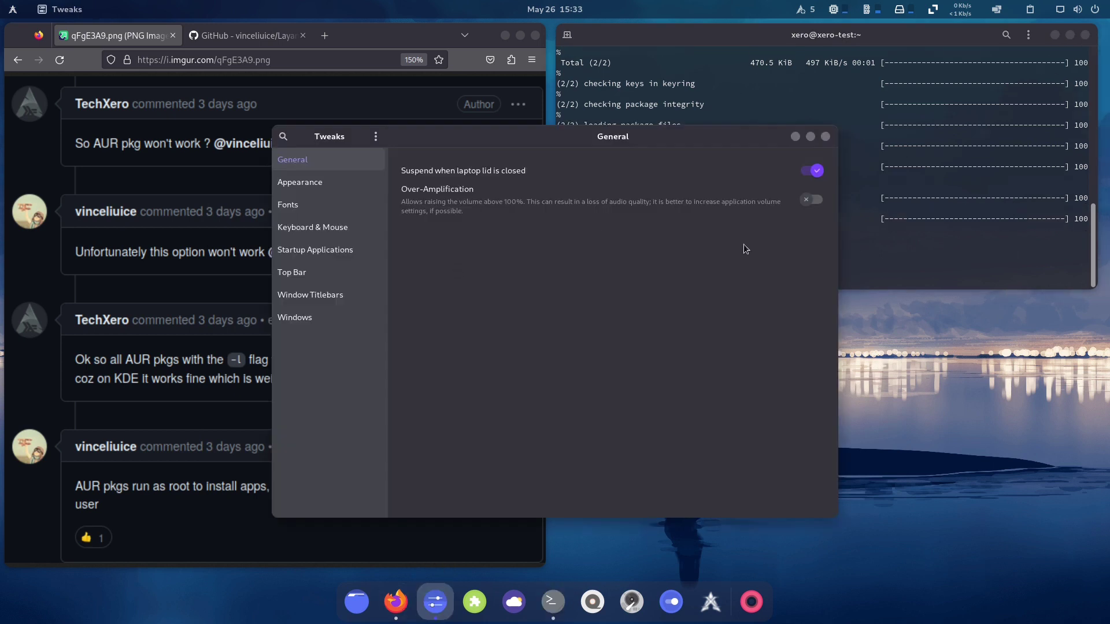
{"action": "left_click", "coordinate": [826, 137]}
{"action": "left_click", "coordinate": [514, 602]}
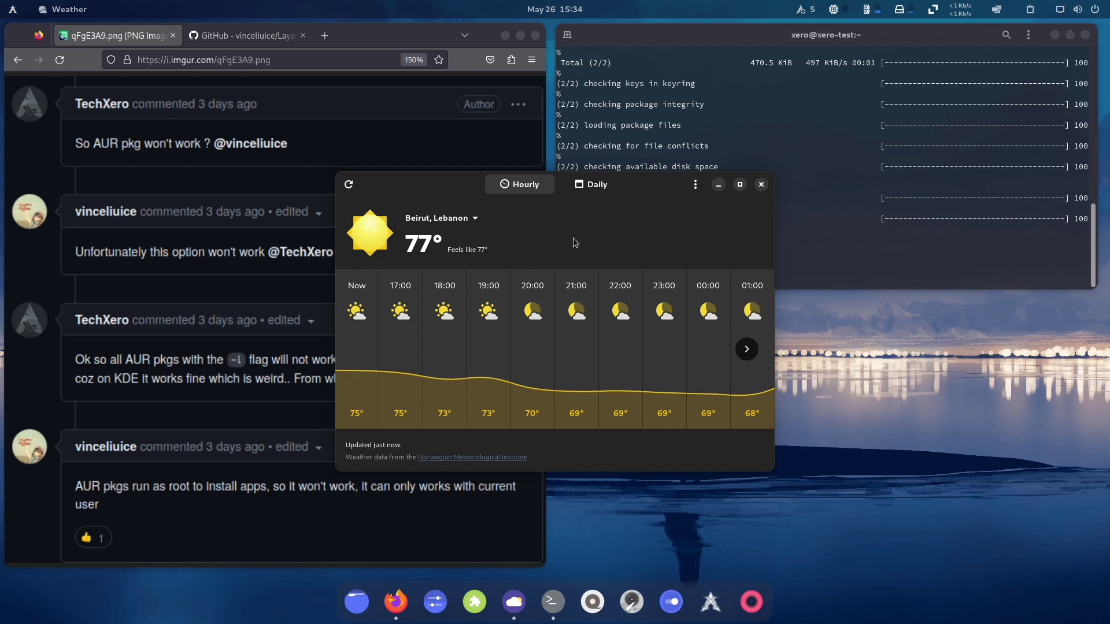
{"action": "left_click", "coordinate": [761, 185]}
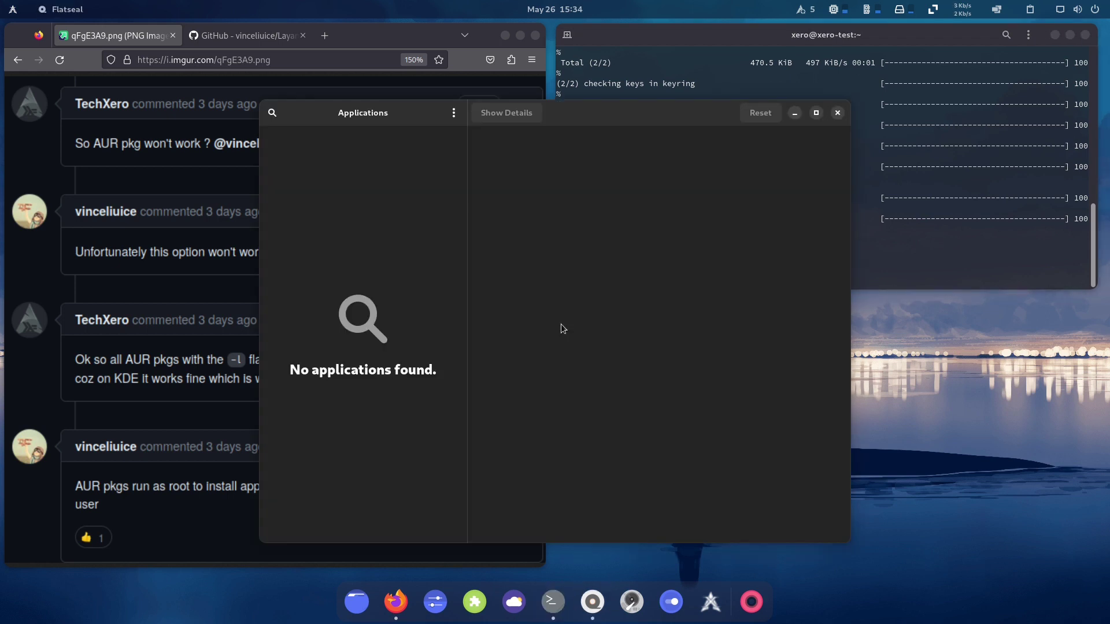
{"action": "left_click", "coordinate": [837, 114]}
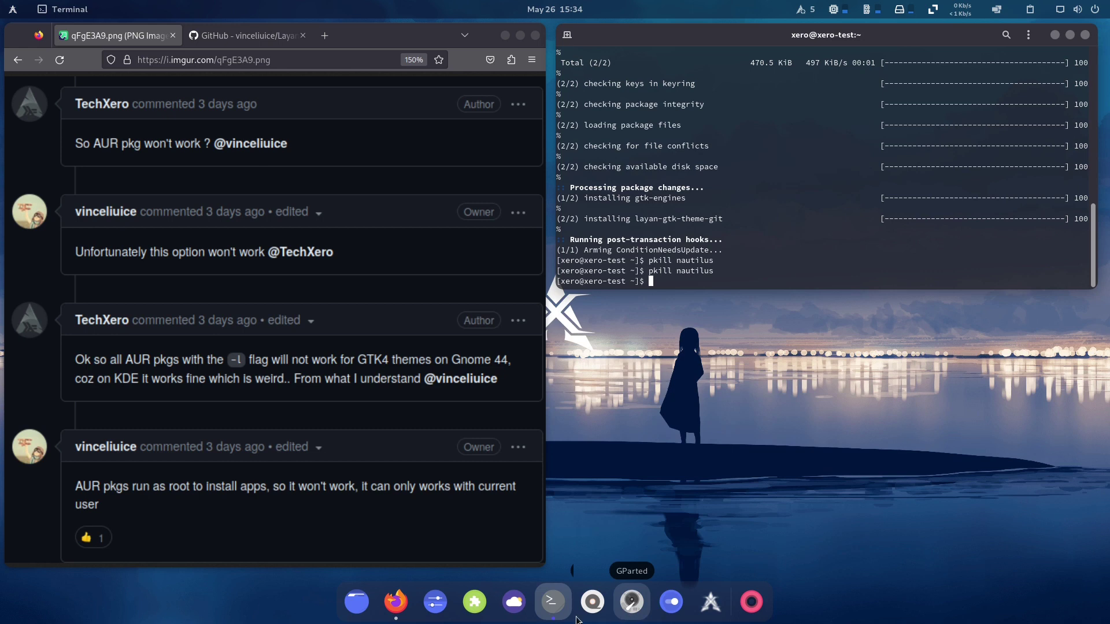
{"action": "left_click", "coordinate": [671, 602]}
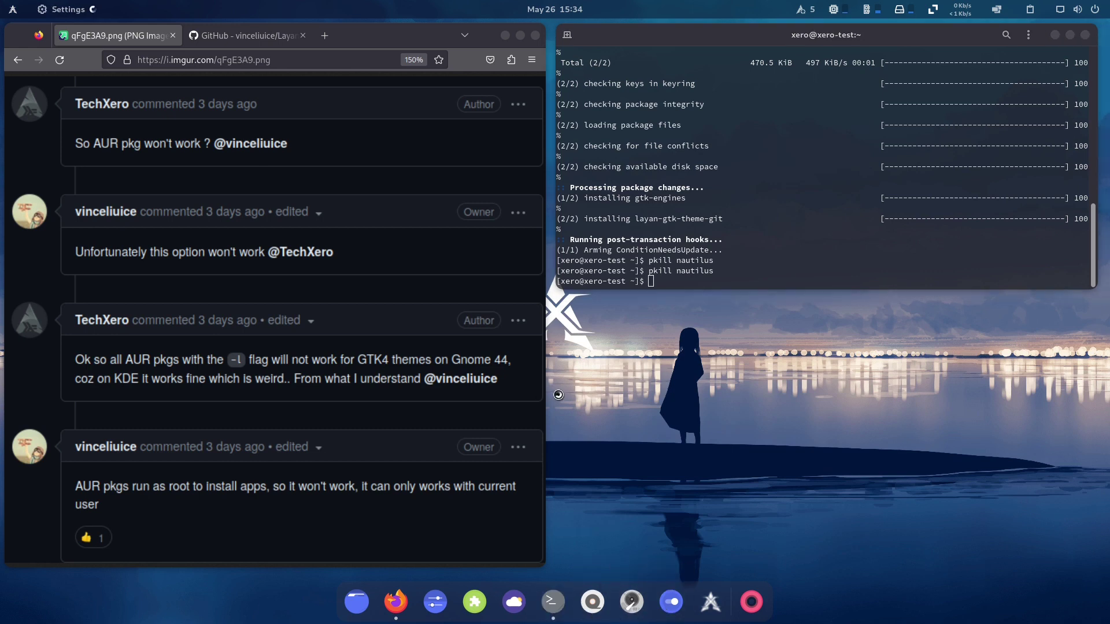
{"action": "key", "text": "ctrl+q"}
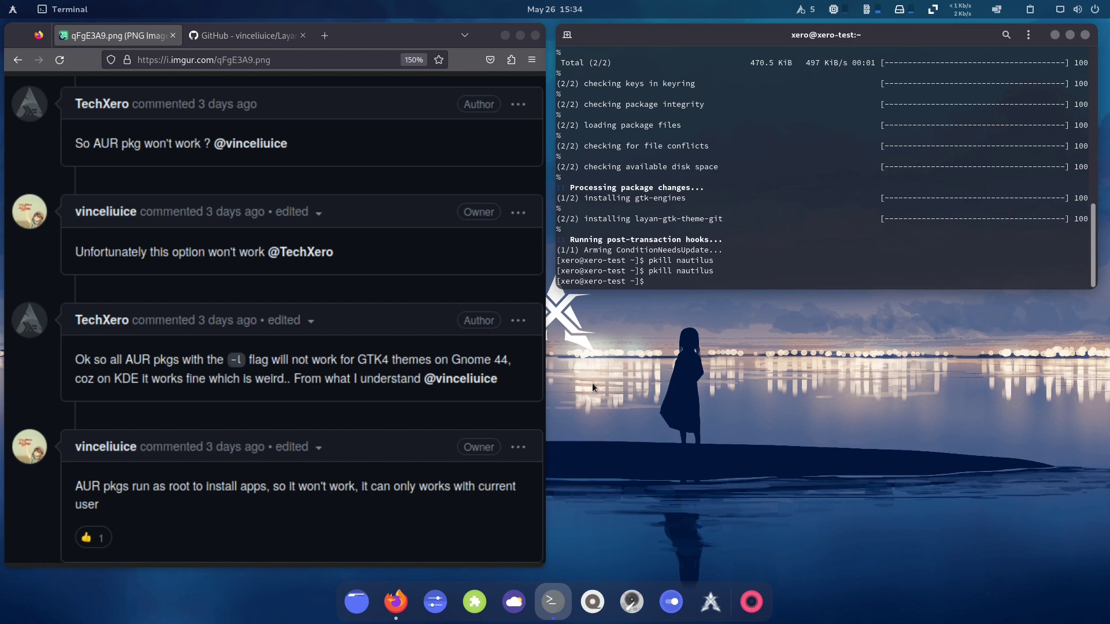
Step: Rerun 'pkill nautilus' from history and start typing 'rem' at the new prompt
{"action": "key", "text": "Up"}
{"action": "key", "text": "Return"}
{"action": "type", "text": "rem"}
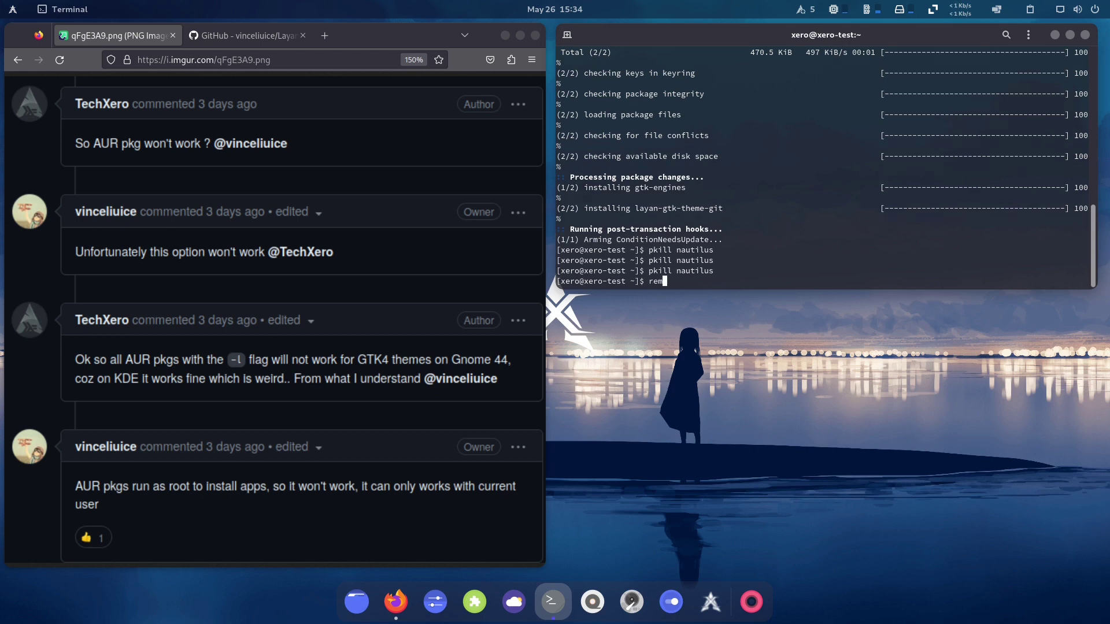
Step: In Tweaks Appearance, set Shell to Default and Legacy Applications to Adw-gtk3-dark
{"action": "left_click", "coordinate": [671, 601]}
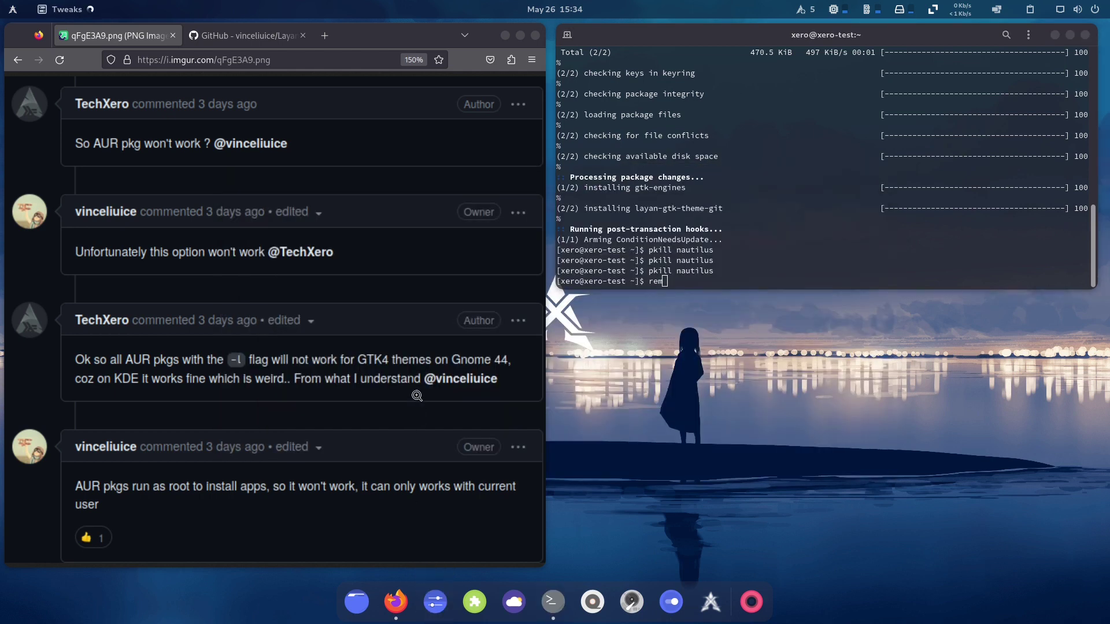
{"action": "left_click", "coordinate": [323, 182]}
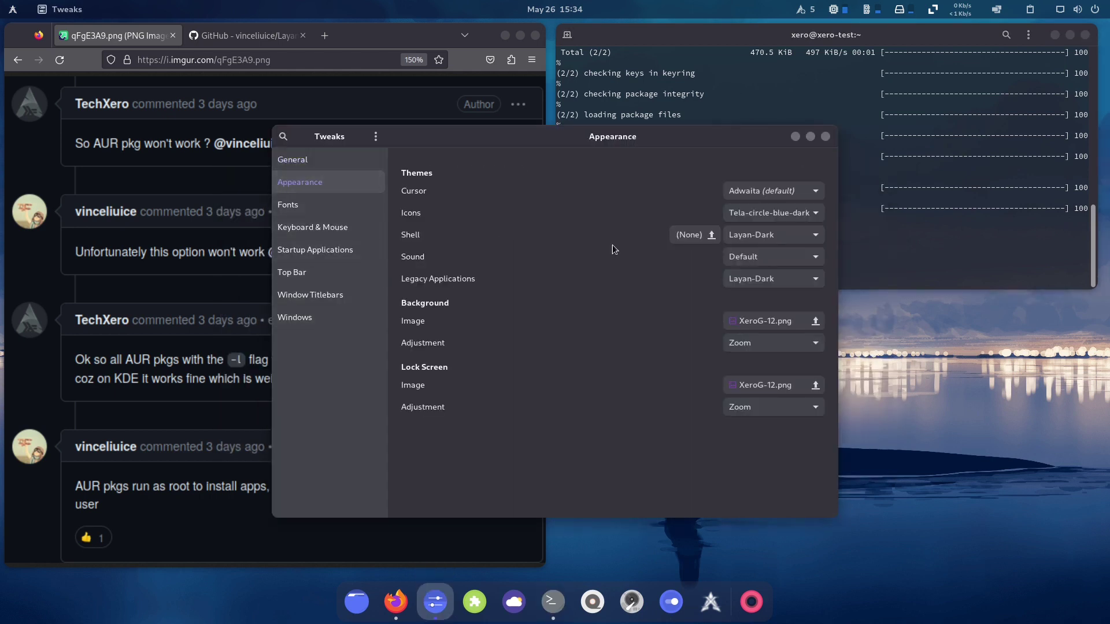
{"action": "left_click", "coordinate": [749, 235]}
{"action": "left_click", "coordinate": [747, 215]}
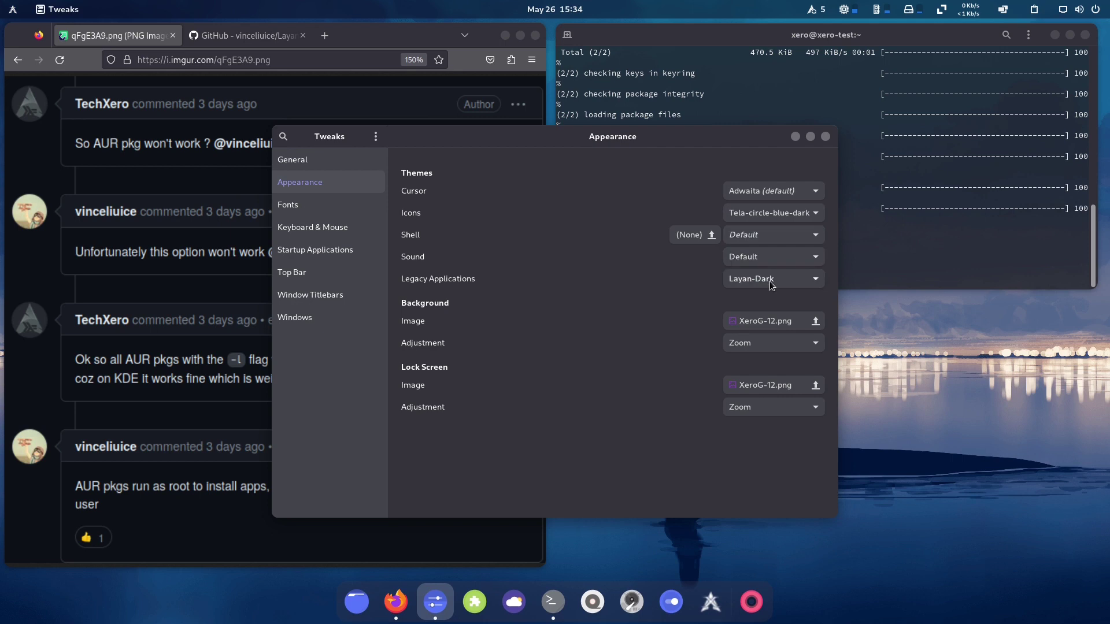
{"action": "left_click", "coordinate": [772, 280]}
{"action": "left_click", "coordinate": [771, 233]}
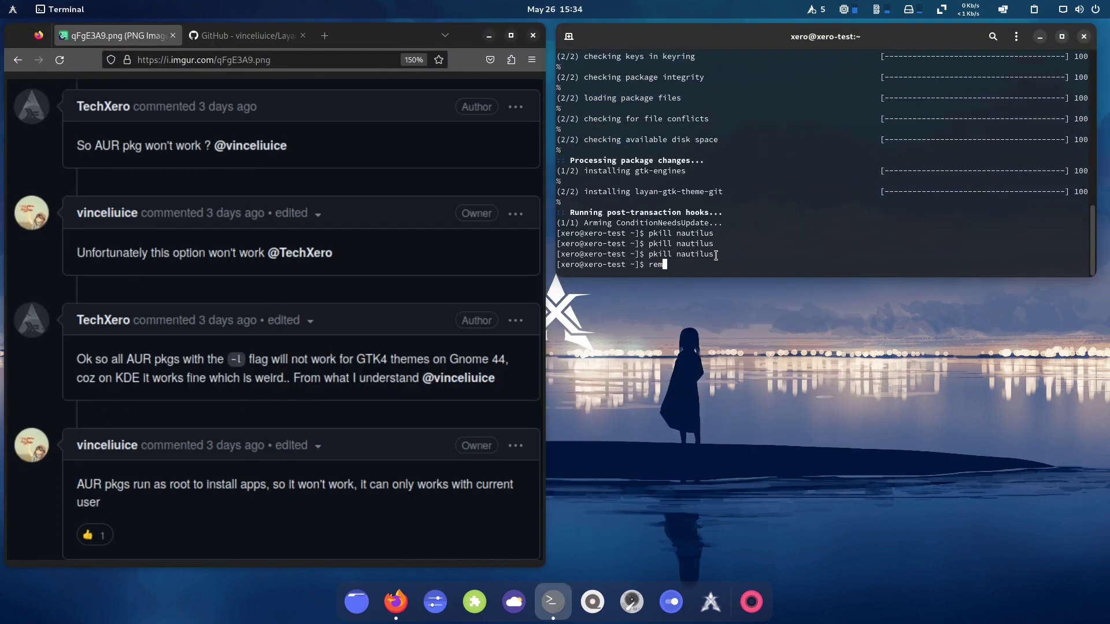
Step: Run 'remove layan-gtk-theme-git' to uninstall the theme and gtk-engines
{"action": "key", "text": "Up"}
{"action": "key", "text": "BackSpace"}
{"action": "key", "text": "BackSpace"}
{"action": "key", "text": "BackSpace"}
{"action": "key", "text": "BackSpace"}
{"action": "key", "text": "BackSpace"}
{"action": "key", "text": "BackSpace"}
{"action": "type", "text": "remove"}
{"action": "key", "text": "Return"}
{"action": "key", "text": "Return"}
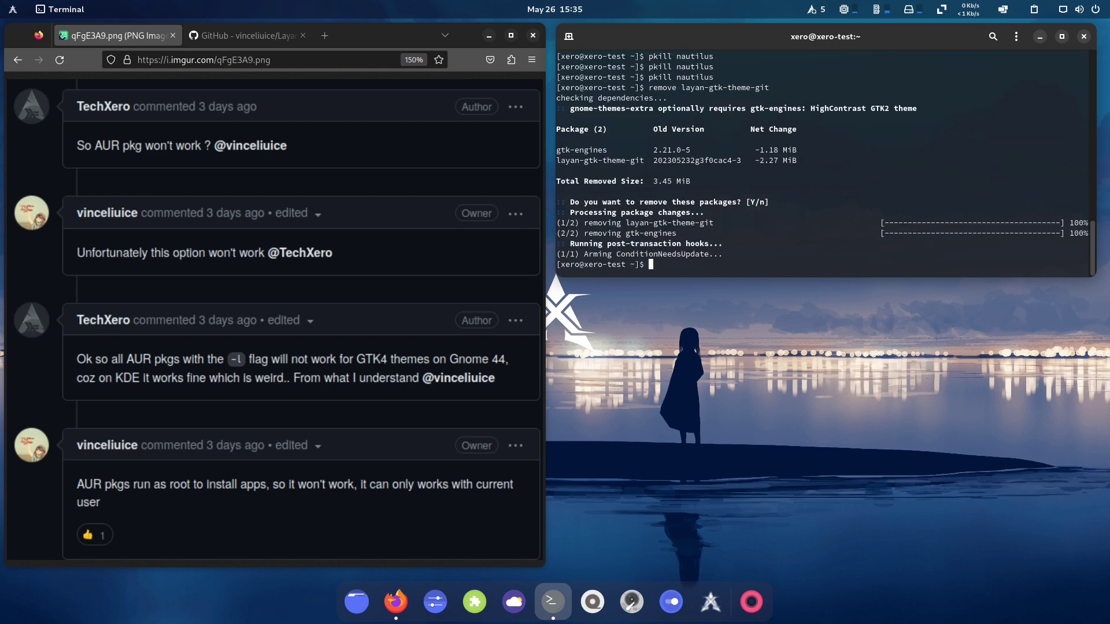
Step: Copy the ArchLinux 'pacman -S gtk-engine-murrine gtk-engines' command from the Layan-gtk-theme README's GTK2 engines section
{"action": "left_click", "coordinate": [243, 35]}
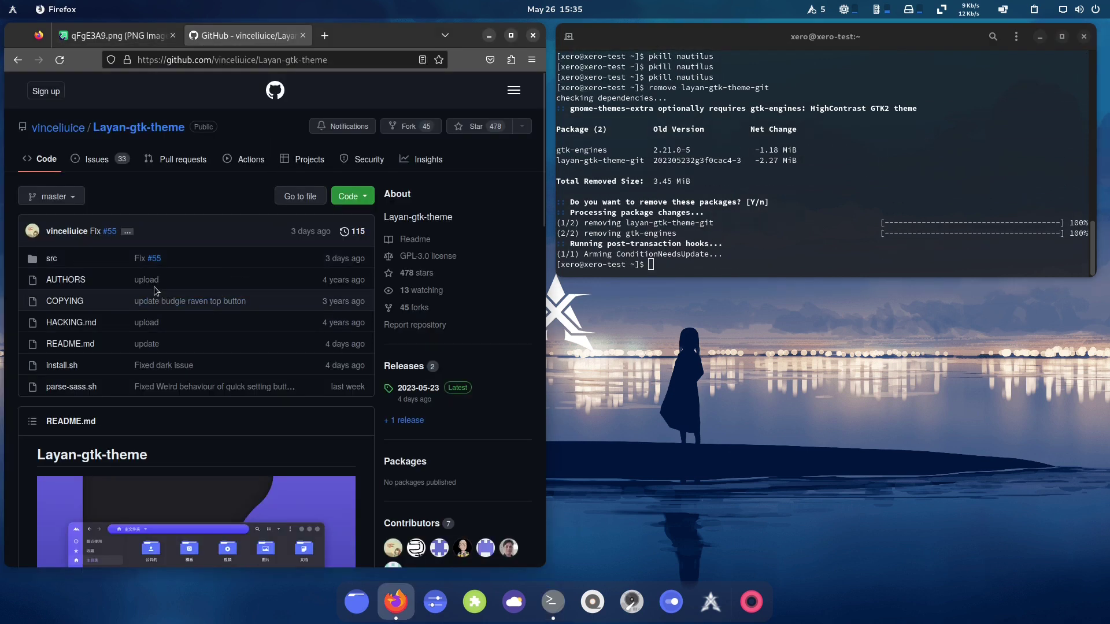
{"action": "scroll", "coordinate": [152, 290], "scroll_direction": "down", "scroll_amount": 3}
{"action": "scroll", "coordinate": [136, 311], "scroll_direction": "down", "scroll_amount": 7}
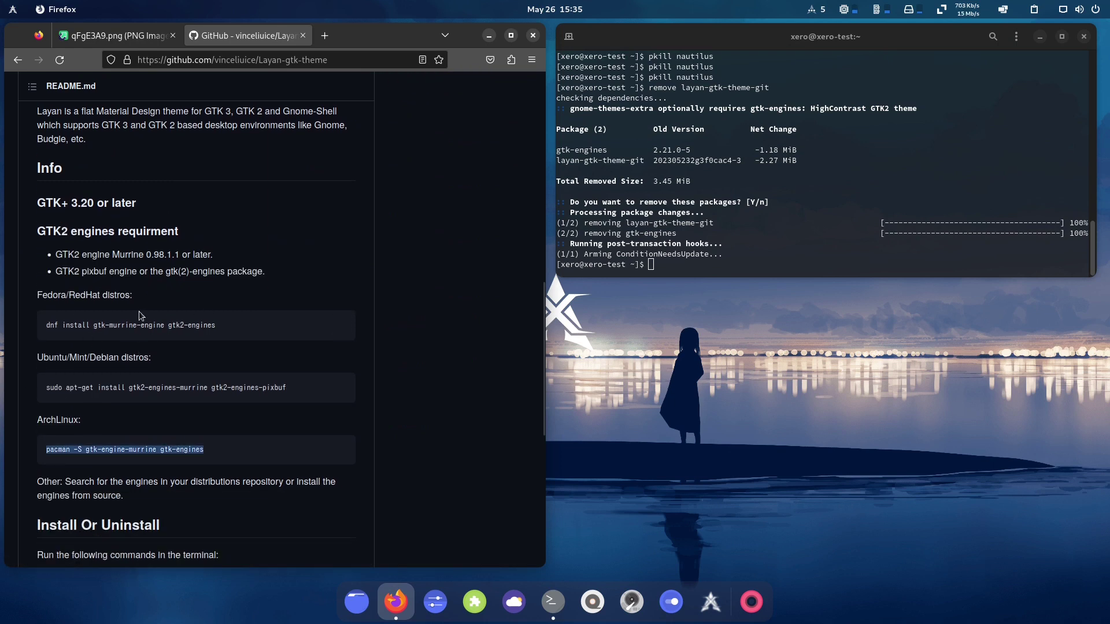
{"action": "scroll", "coordinate": [145, 387], "scroll_direction": "down", "scroll_amount": 3}
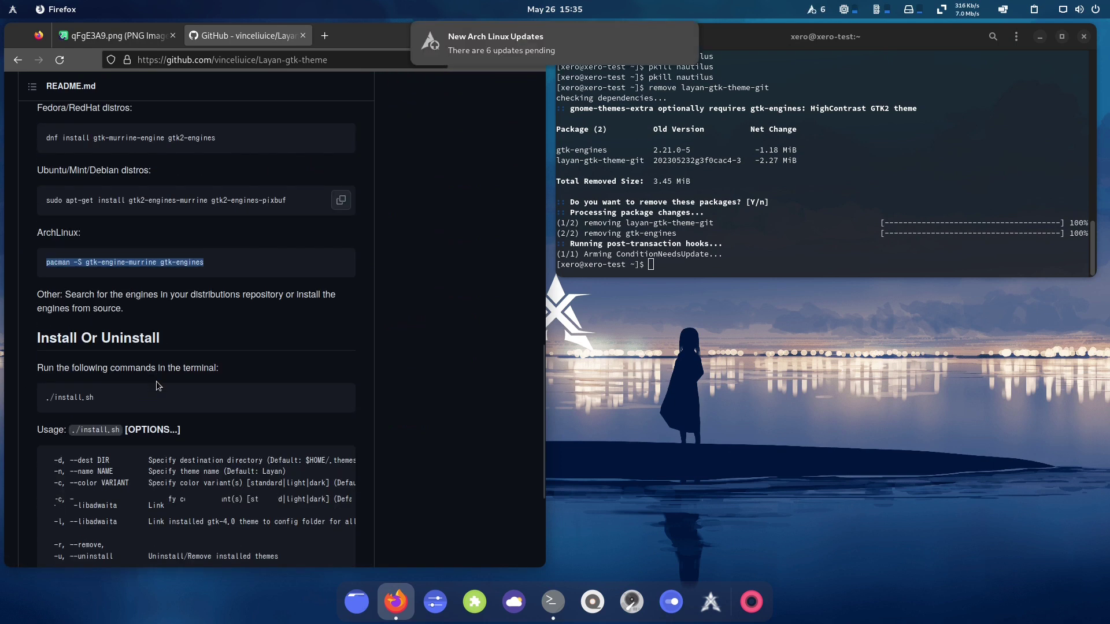
{"action": "right_click", "coordinate": [188, 261]}
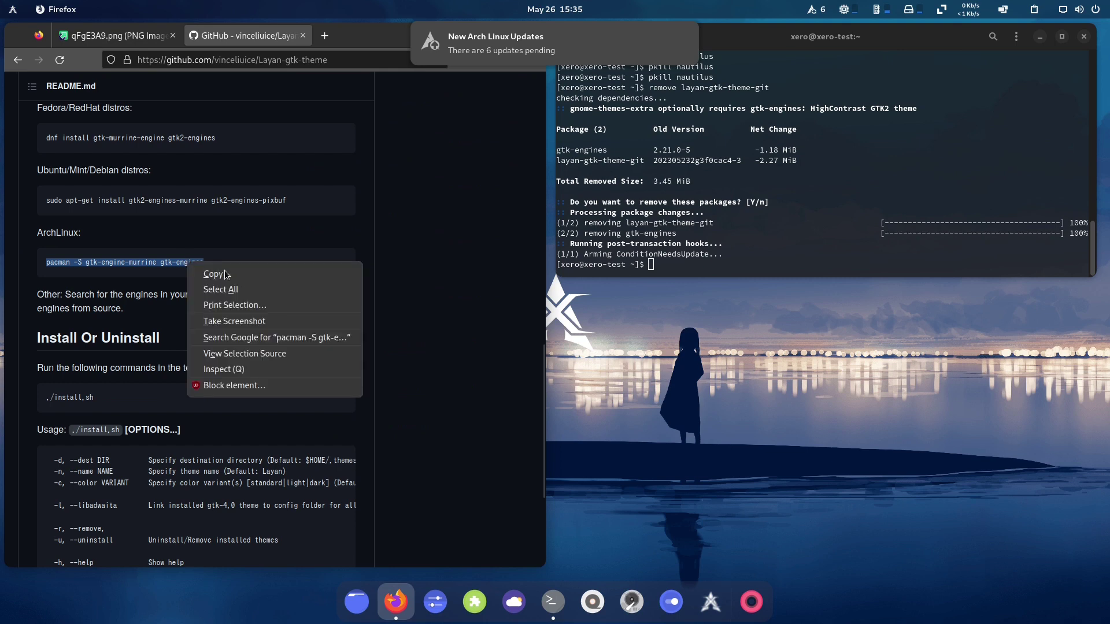
{"action": "left_click", "coordinate": [208, 271]}
Step: Paste and run 'pacman -S gtk-engine-murrine gtk-engines', then rerun it prefixed with sudo
{"action": "left_click", "coordinate": [634, 256]}
{"action": "type", "text": "pacman -S gtk-engine-murrine gtk-engines"}
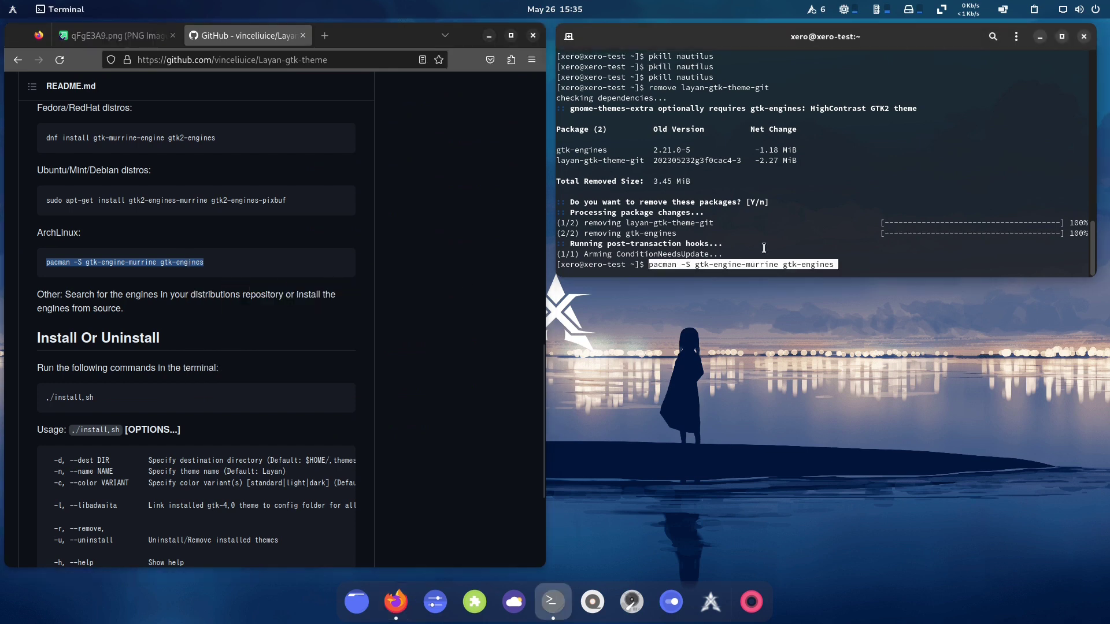
{"action": "key", "text": "Return"}
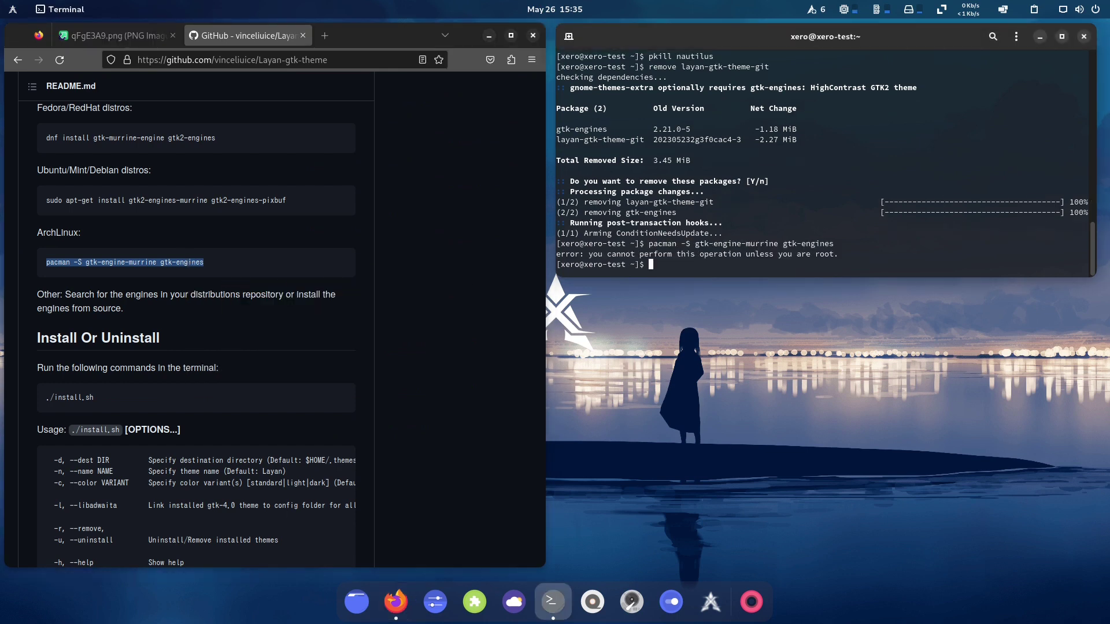
{"action": "key", "text": "Up"}
{"action": "key", "text": "Left"}
{"action": "key", "text": "Left"}
{"action": "key", "text": "Left"}
{"action": "key", "text": "Left"}
{"action": "key", "text": "Left"}
{"action": "key", "text": "Left"}
{"action": "key", "text": "Left"}
{"action": "key", "text": "Left"}
{"action": "key", "text": "Left"}
{"action": "key", "text": "Left"}
{"action": "key", "text": "Left"}
{"action": "key", "text": "Left"}
{"action": "key", "text": "Left"}
{"action": "key", "text": "Left"}
{"action": "key", "text": "Left"}
{"action": "key", "text": "Left"}
{"action": "key", "text": "Left"}
{"action": "key", "text": "Left"}
{"action": "key", "text": "Left"}
{"action": "key", "text": "Left"}
{"action": "key", "text": "Left"}
{"action": "key", "text": "Left"}
{"action": "key", "text": "Left"}
{"action": "key", "text": "Left"}
{"action": "key", "text": "Left"}
{"action": "key", "text": "Left"}
{"action": "key", "text": "Left"}
{"action": "key", "text": "Left"}
{"action": "key", "text": "Left"}
{"action": "key", "text": "Left"}
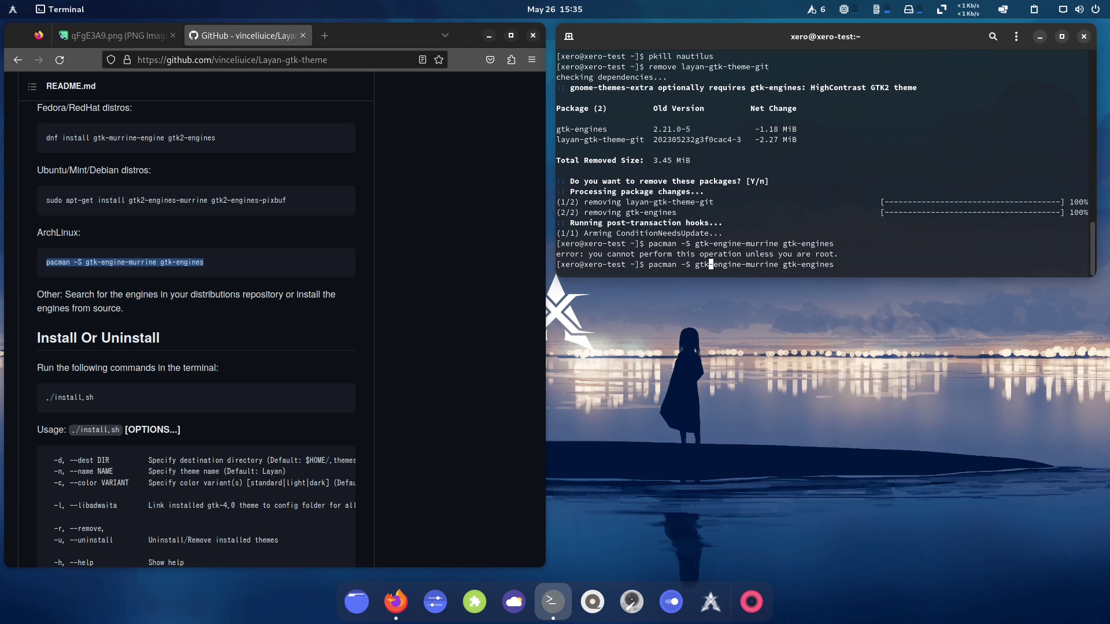
{"action": "type", "text": "sudo"}
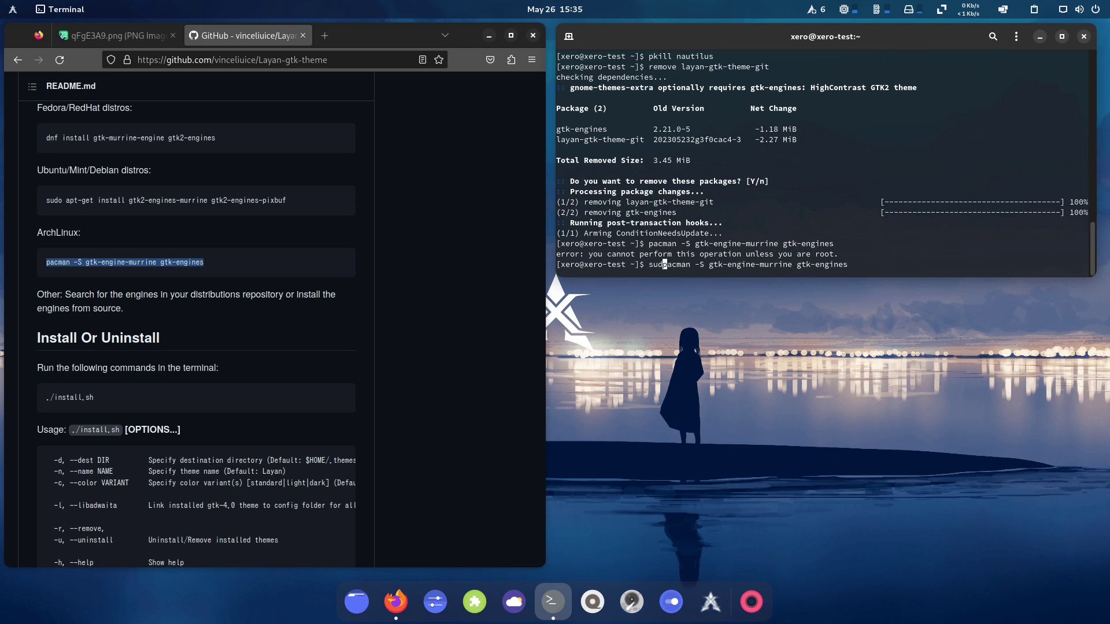
{"action": "key", "text": "Return"}
{"action": "key", "text": "Return"}
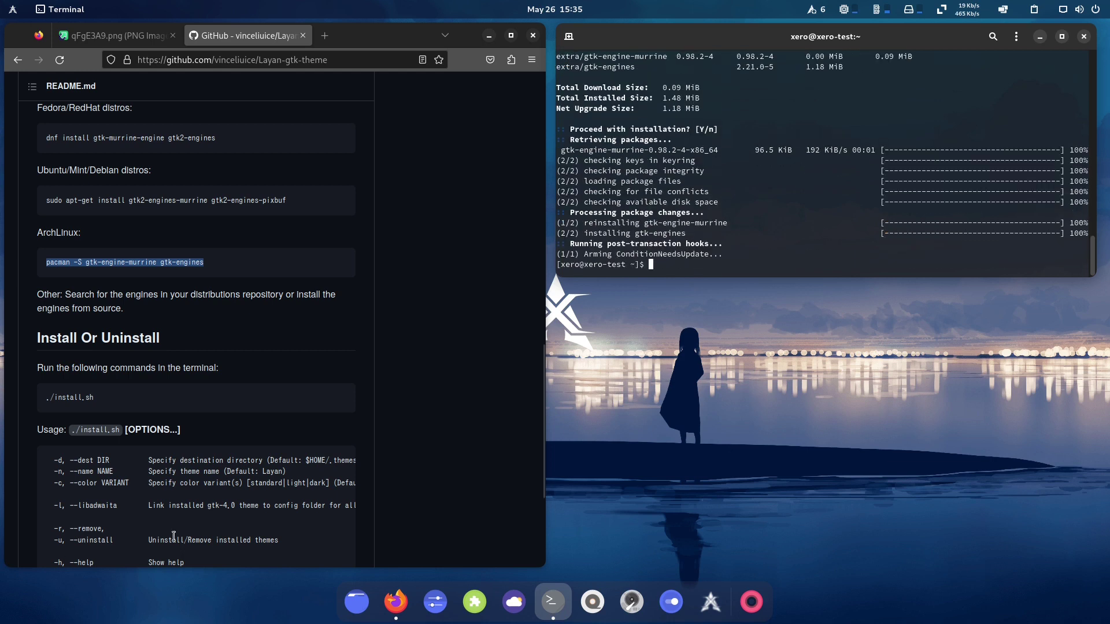
{"action": "scroll", "coordinate": [300, 273], "scroll_direction": "up", "scroll_amount": 10}
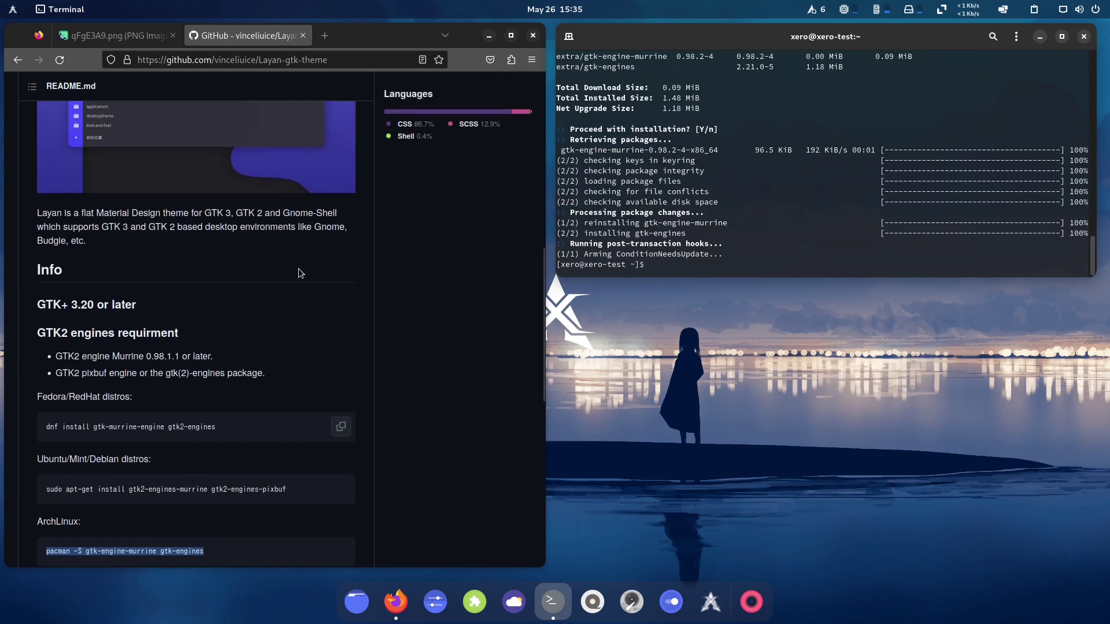
Step: Copy the repository clone URL and clone Layan-gtk-theme into Documents using 'gcl'
{"action": "left_click", "coordinate": [352, 196]}
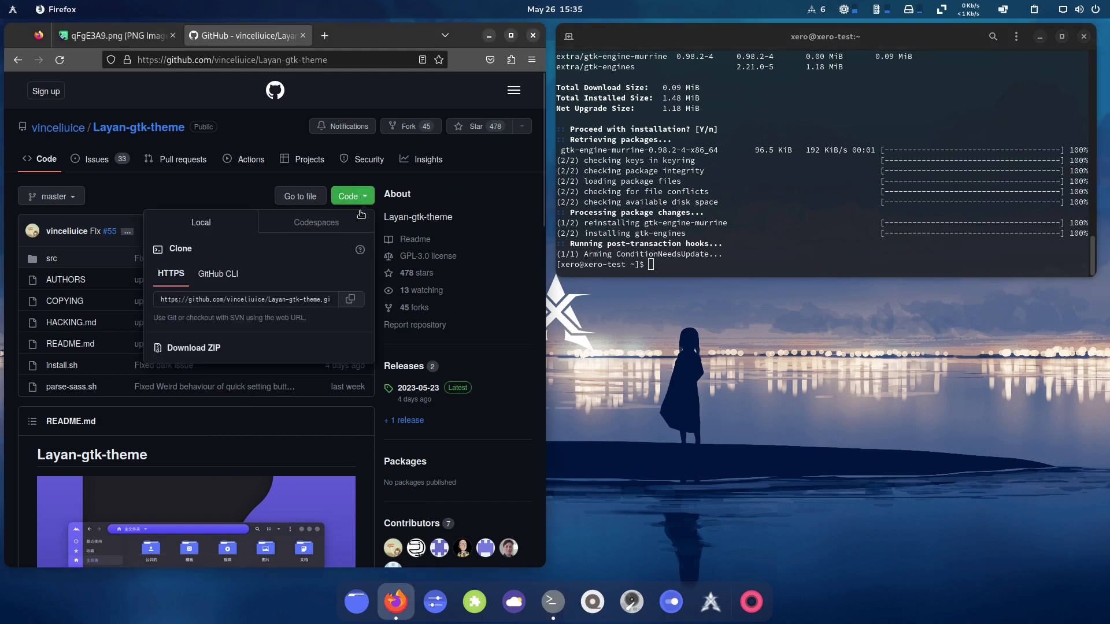
{"action": "left_click", "coordinate": [352, 298]}
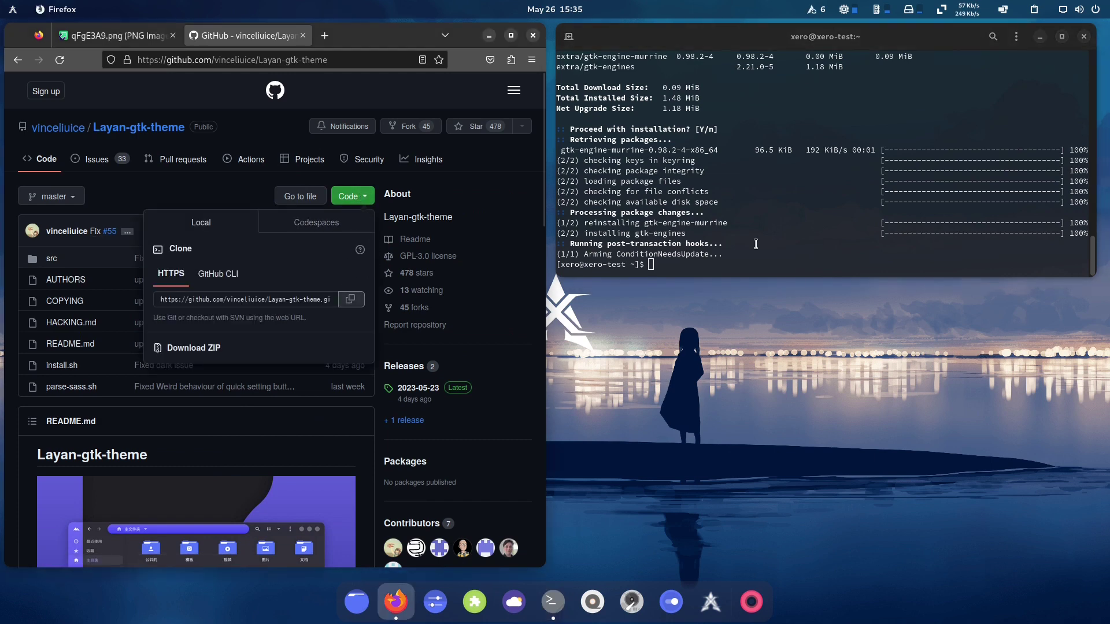
{"action": "left_click", "coordinate": [699, 269]}
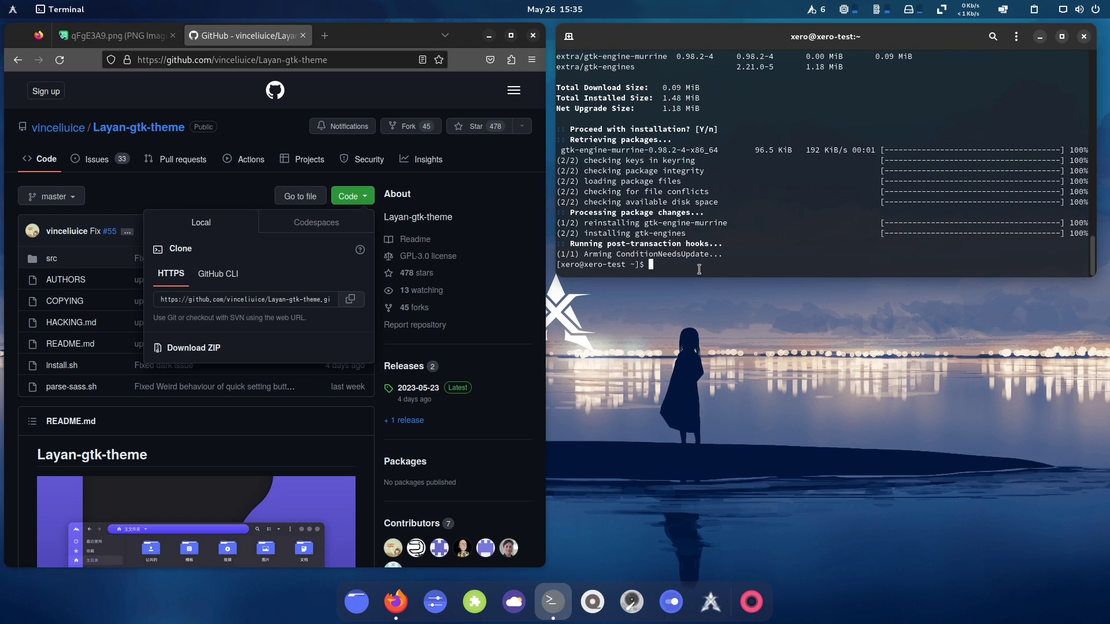
{"action": "type", "text": "docs"}
{"action": "key", "text": "Return"}
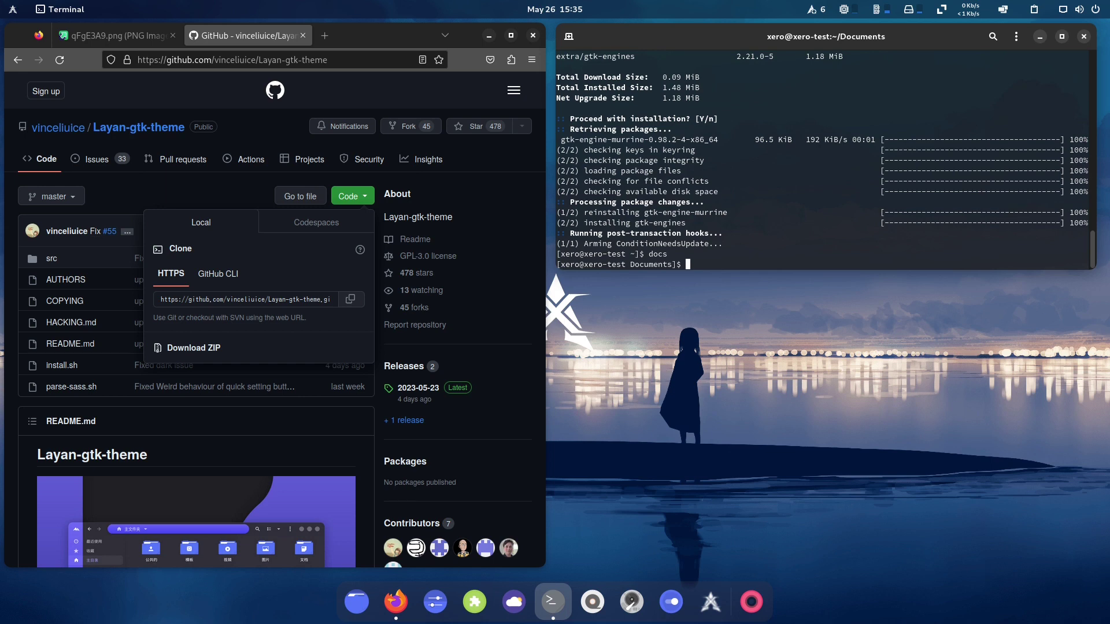
{"action": "type", "text": "gcl"}
{"action": "key", "text": "ctrl+shift+v"}
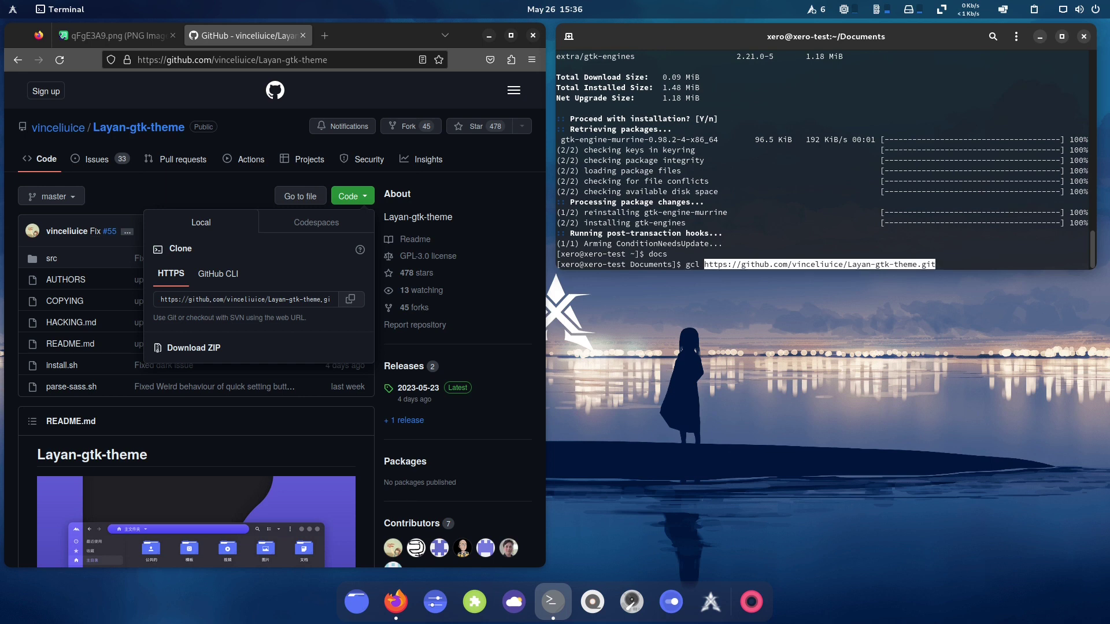
{"action": "key", "text": "Return"}
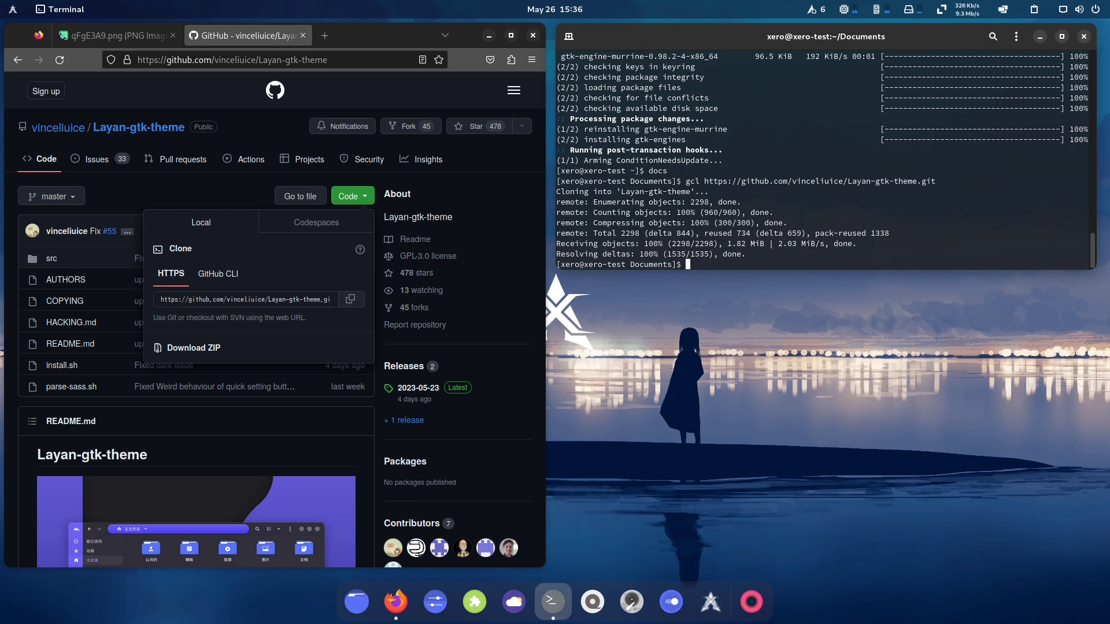
Step: Change into the Layan-gtk-theme folder using 'cd Laya' with tab completion
{"action": "type", "text": "cd Laya"}
{"action": "key", "text": "Tab"}
{"action": "key", "text": "Return"}
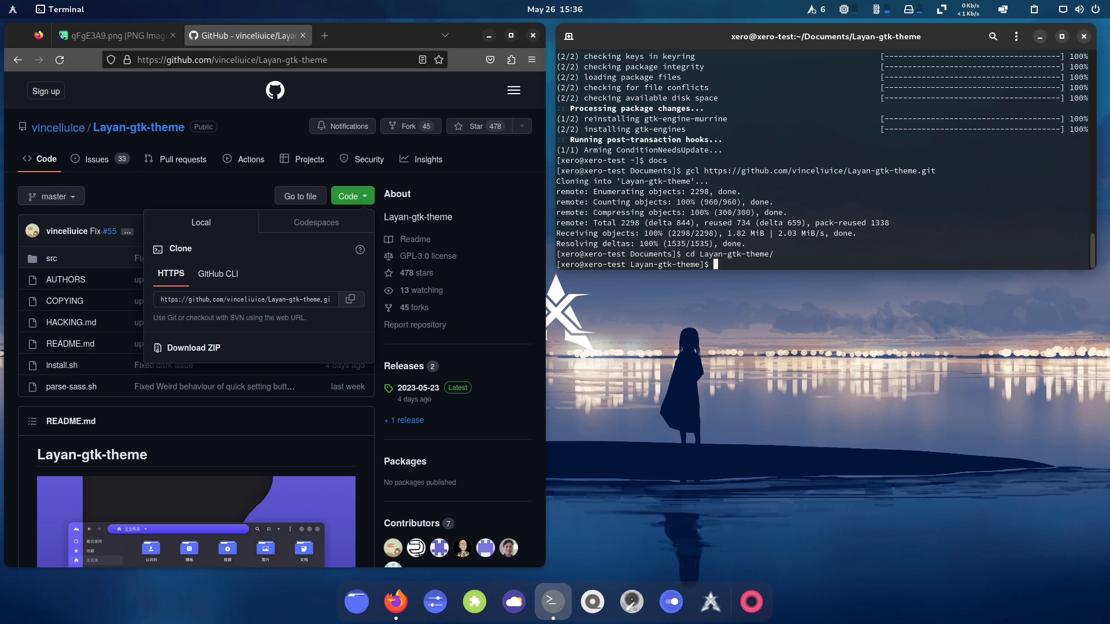
Step: Copy the './install.sh' command from the Layan-gtk-theme README
{"action": "left_click", "coordinate": [138, 413]}
{"action": "scroll", "coordinate": [297, 435], "scroll_direction": "down", "scroll_amount": 15}
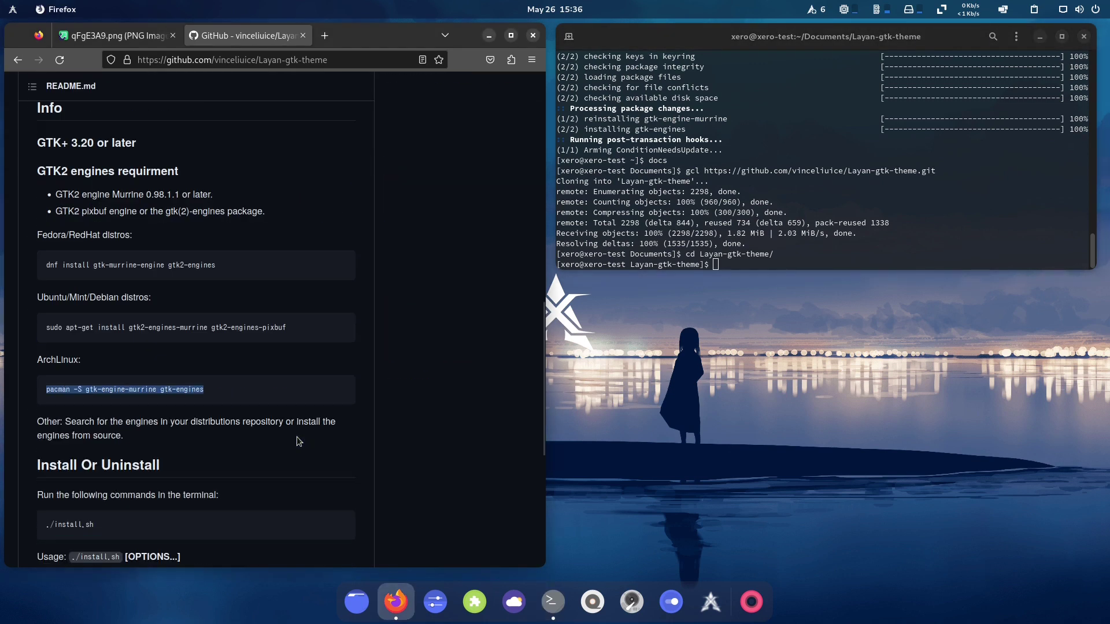
{"action": "scroll", "coordinate": [296, 436], "scroll_direction": "down", "scroll_amount": 4}
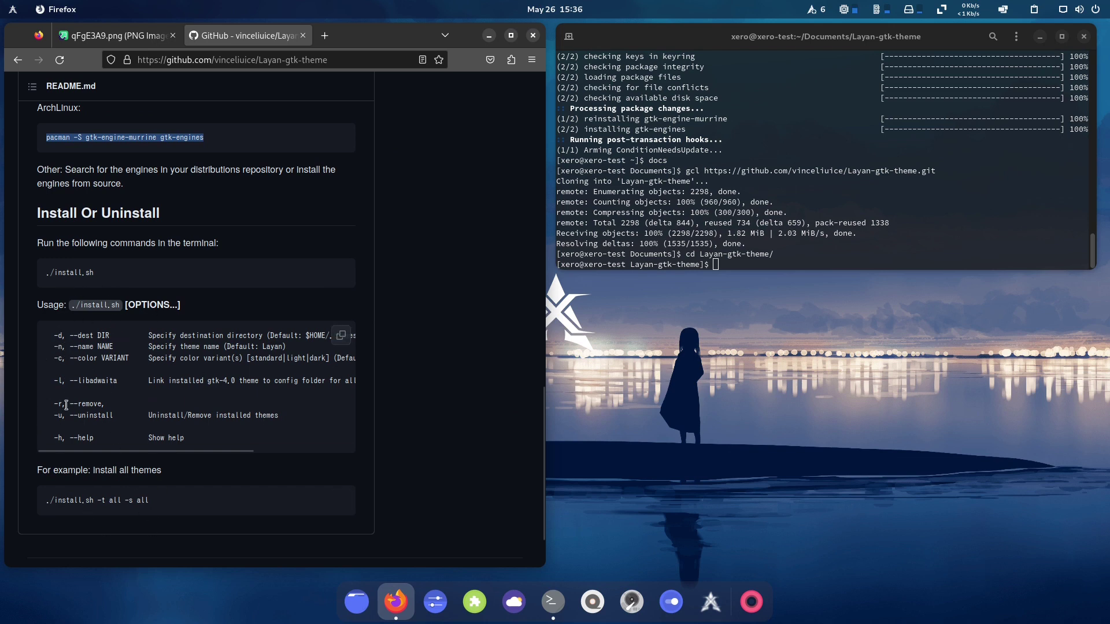
{"action": "left_click_drag", "start_coordinate": [93, 273], "coordinate": [45, 273]}
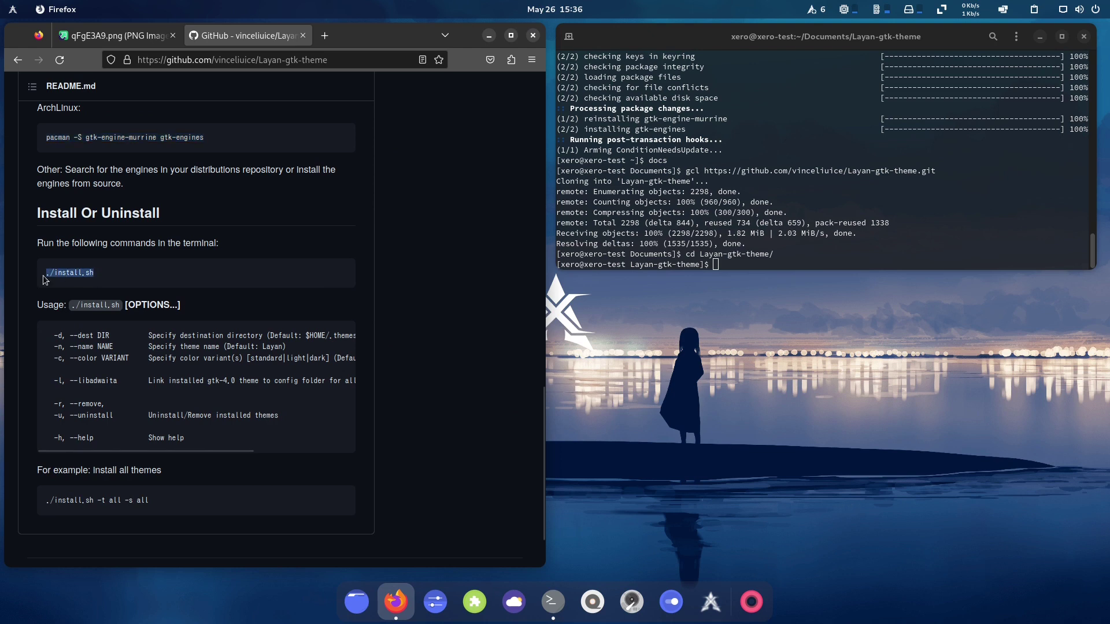
{"action": "right_click", "coordinate": [68, 271]}
{"action": "left_click", "coordinate": [95, 284]}
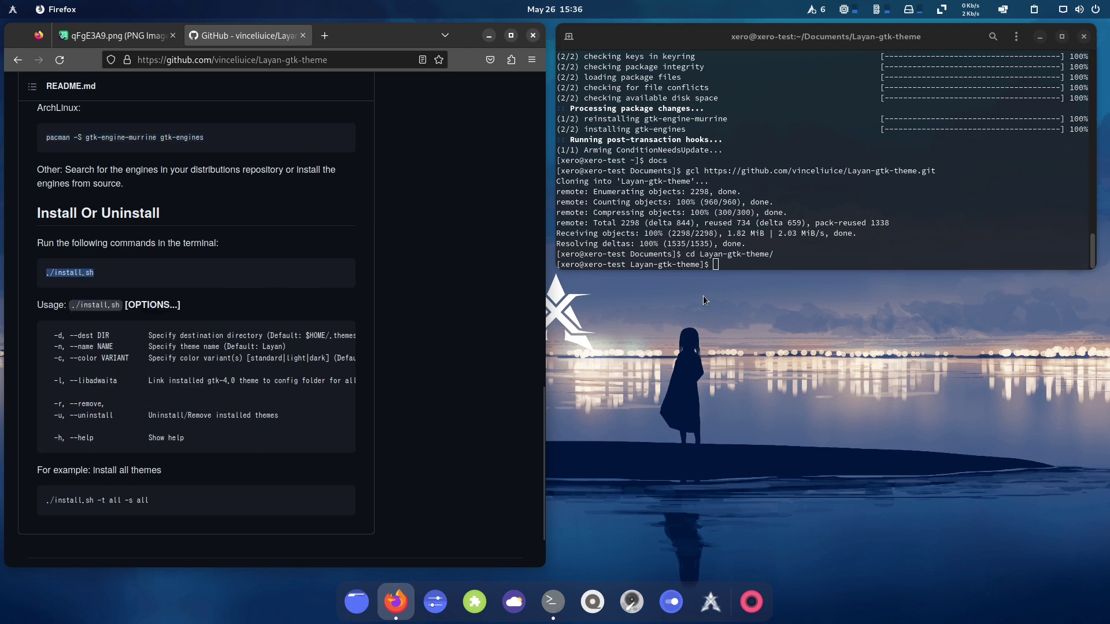
Step: Run './install.sh -l -c dark' to install the dark variants with the libadwaita gtk-4.0 link
{"action": "left_click", "coordinate": [808, 265]}
{"action": "key", "text": "ctrl+shift+v"}
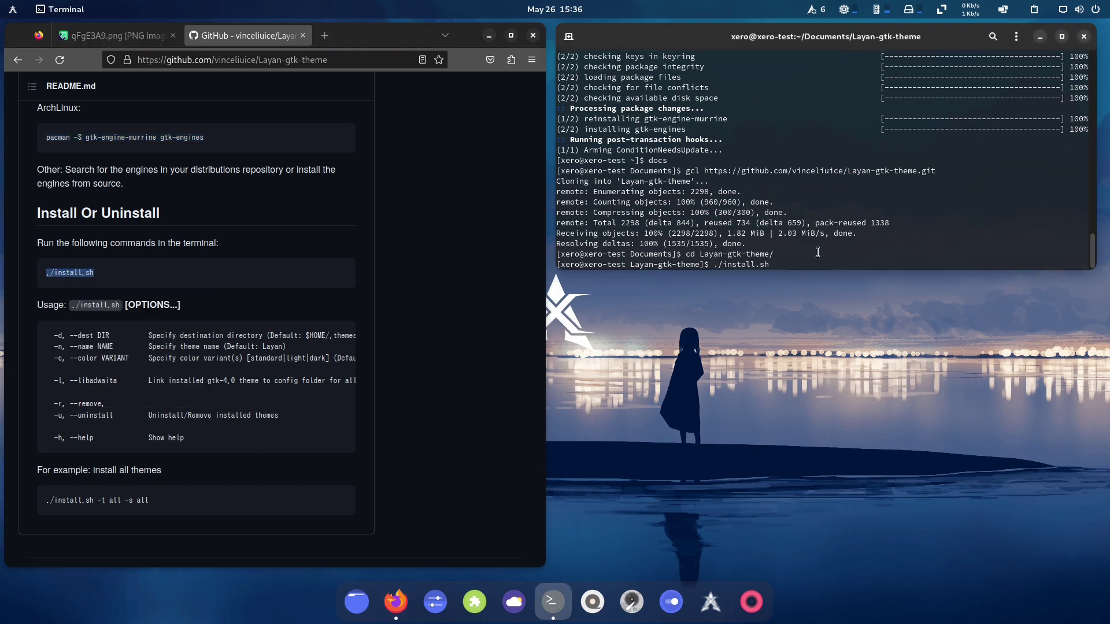
{"action": "type", "text": "-l"}
{"action": "left_click_drag", "start_coordinate": [184, 382], "coordinate": [374, 384]}
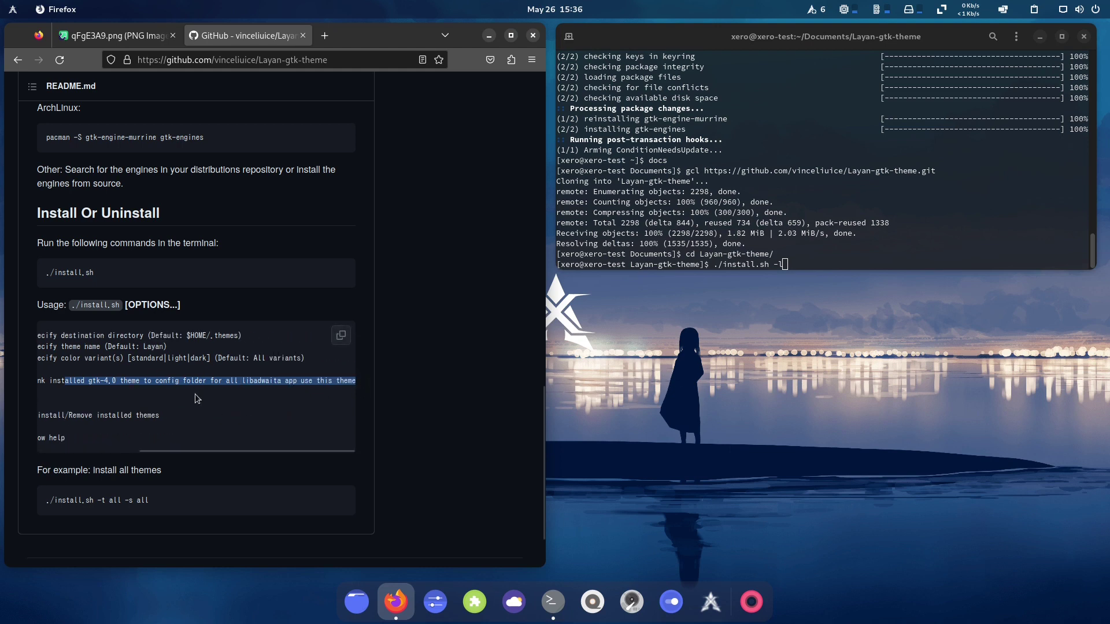
{"action": "left_click", "coordinate": [817, 262]}
{"action": "type", "text": "-"}
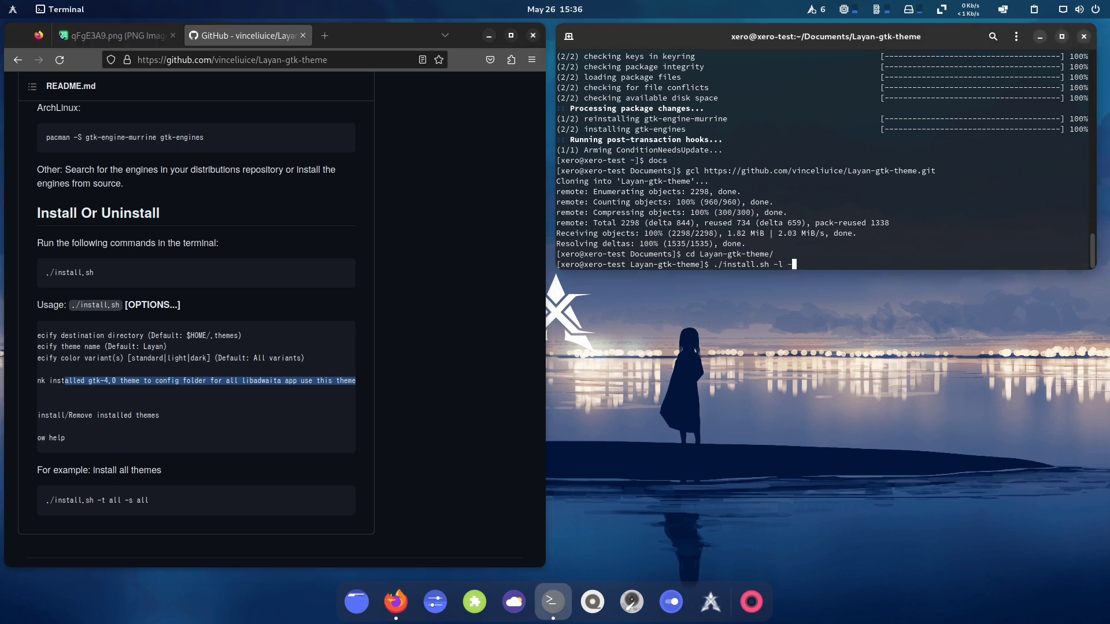
{"action": "type", "text": "c dark"}
{"action": "key", "text": "Return"}
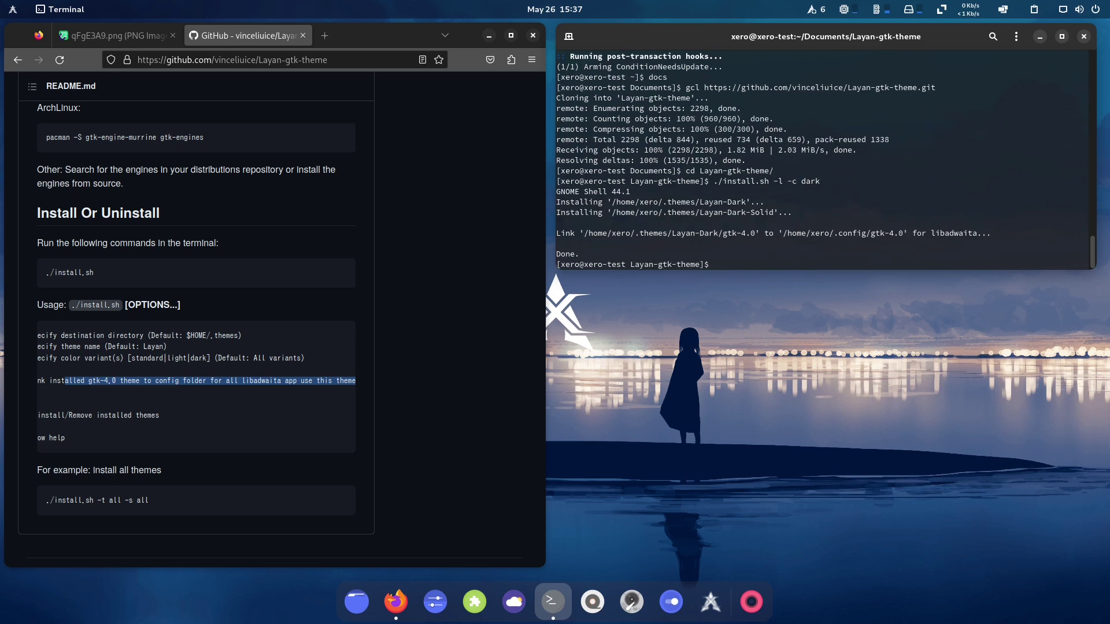
Step: Choose Layan-Dark for the Shell and Legacy Applications themes in Tweaks Appearance, then close Tweaks
{"action": "left_click", "coordinate": [435, 601]}
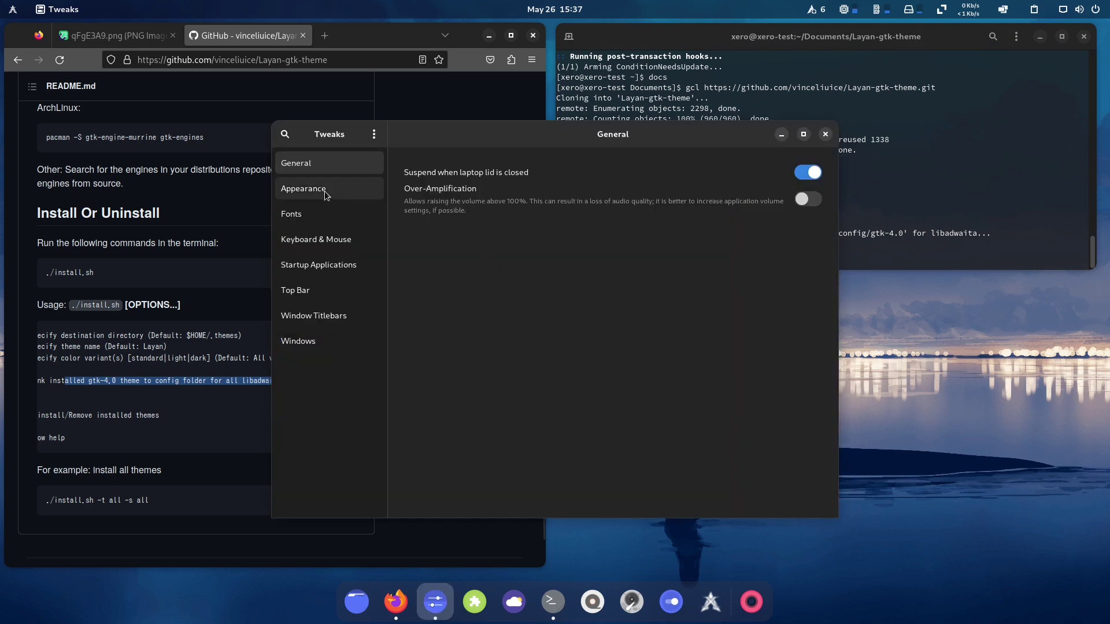
{"action": "left_click", "coordinate": [324, 189]}
{"action": "left_click", "coordinate": [766, 243]}
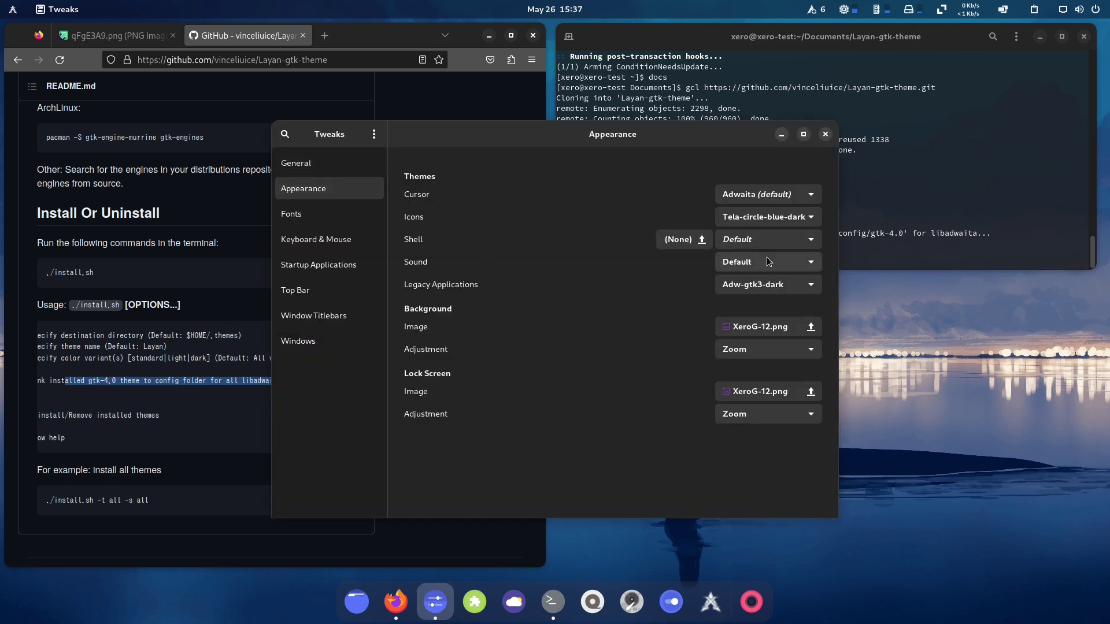
{"action": "left_click", "coordinate": [766, 269]}
{"action": "left_click", "coordinate": [766, 242]}
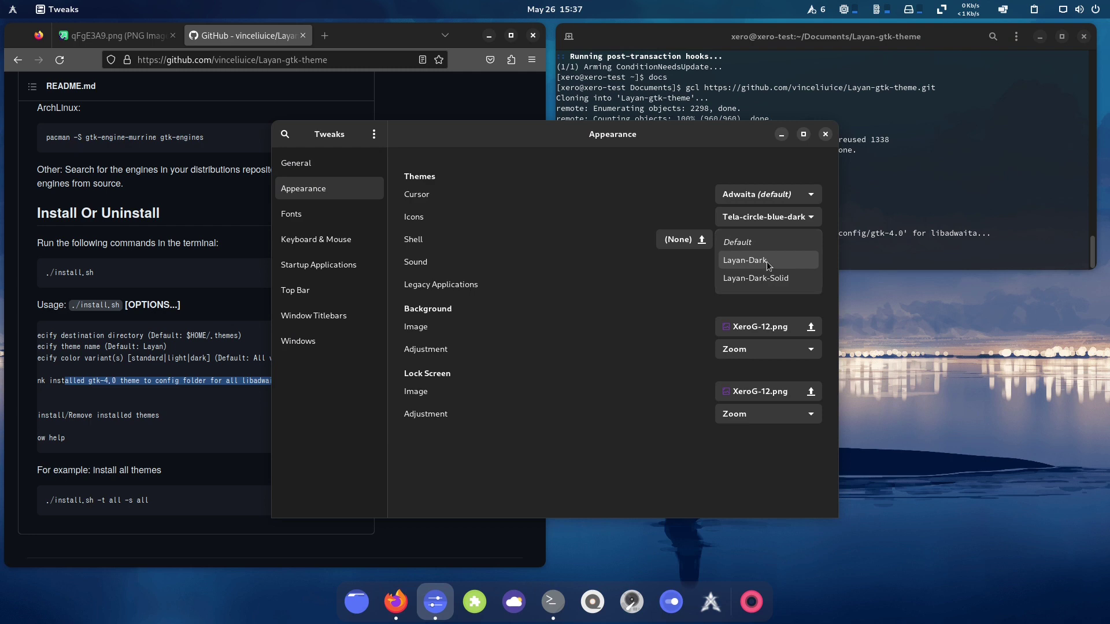
{"action": "left_click", "coordinate": [766, 261]}
{"action": "left_click", "coordinate": [766, 284]}
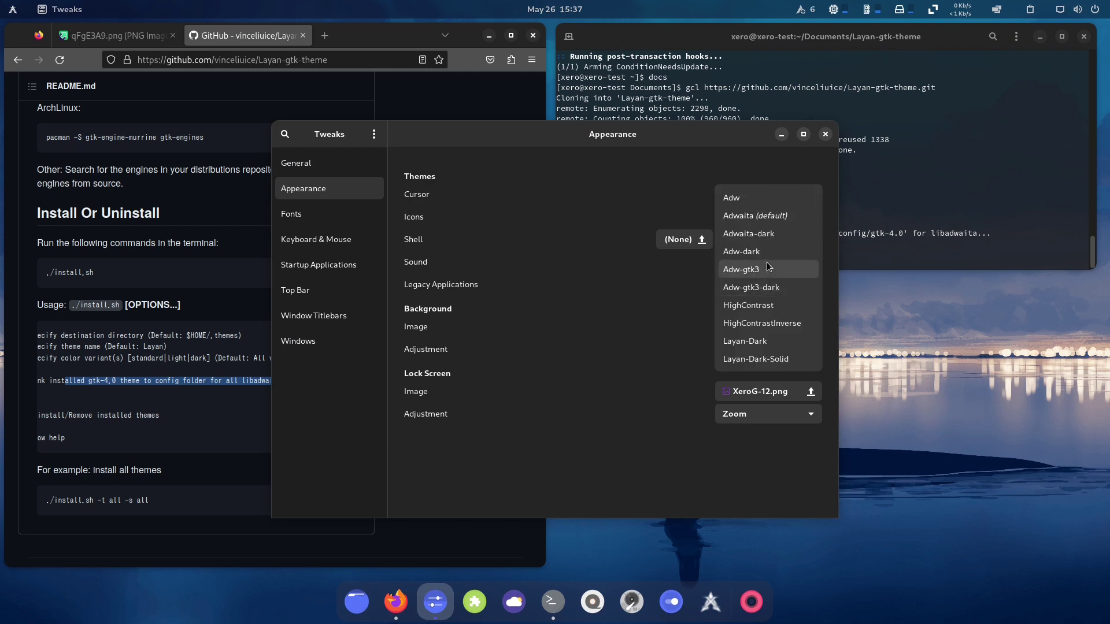
{"action": "left_click", "coordinate": [766, 342]}
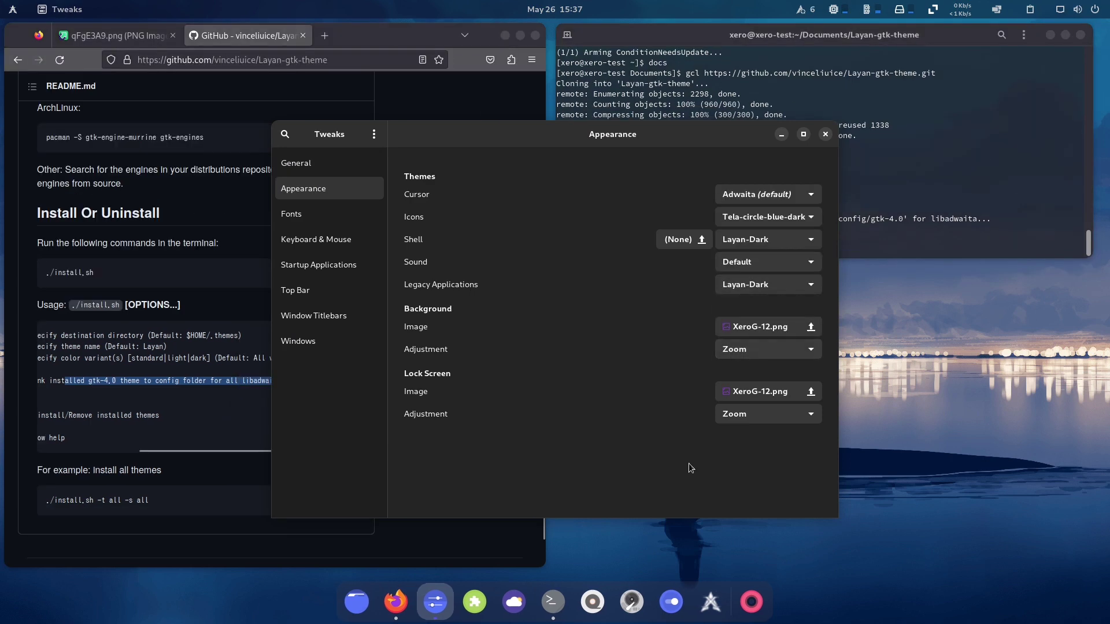
{"action": "left_click", "coordinate": [825, 134]}
{"action": "left_click", "coordinate": [1077, 9]}
{"action": "left_click", "coordinate": [1077, 9]}
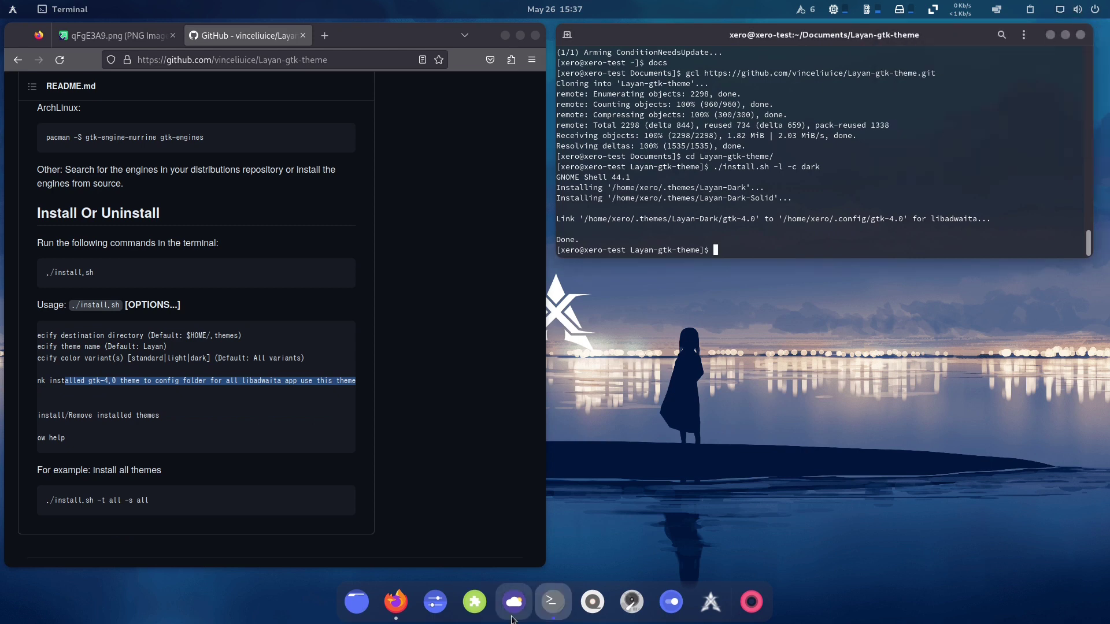
Step: Open Files at Home, Extensions, Weather and Settings to show them in the Layan-Dark theme
{"action": "left_click", "coordinate": [356, 607]}
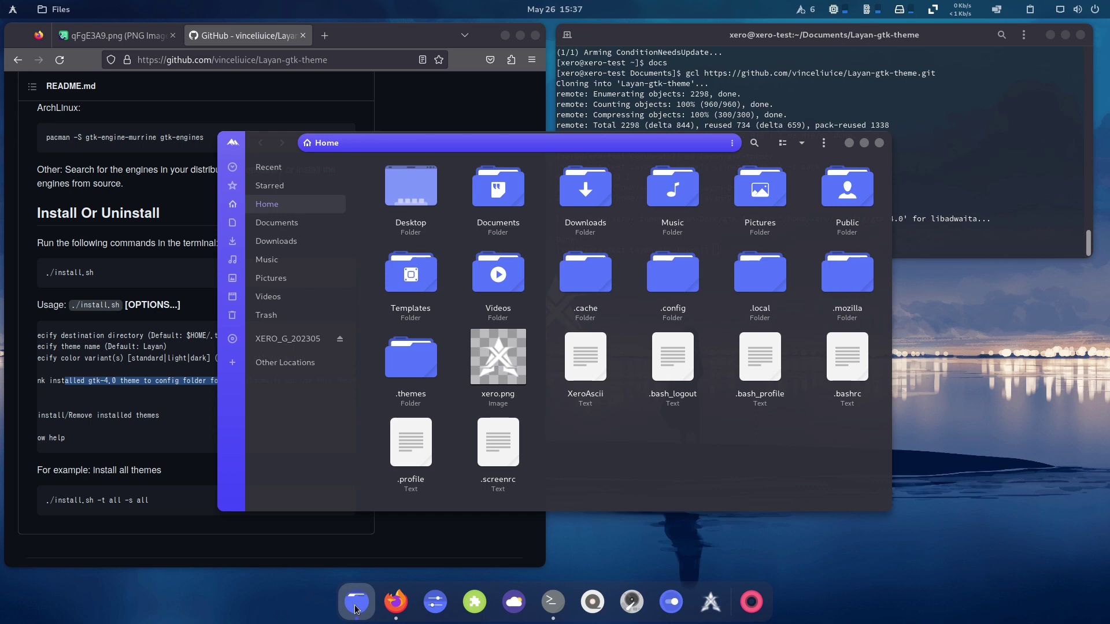
{"action": "left_click", "coordinate": [474, 602]}
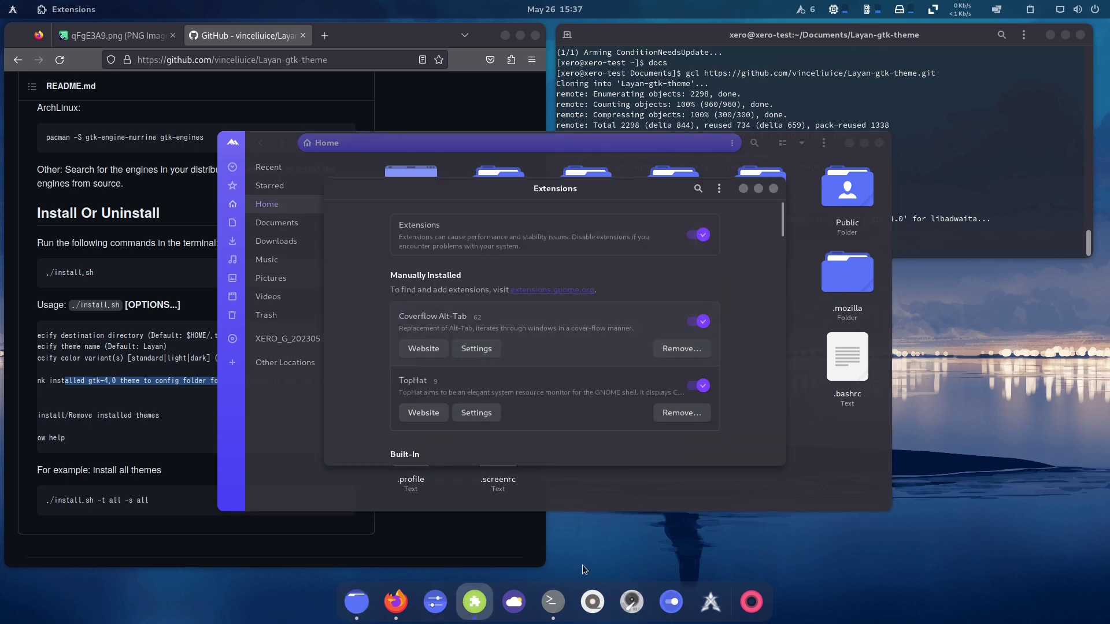
{"action": "left_click", "coordinate": [519, 598]}
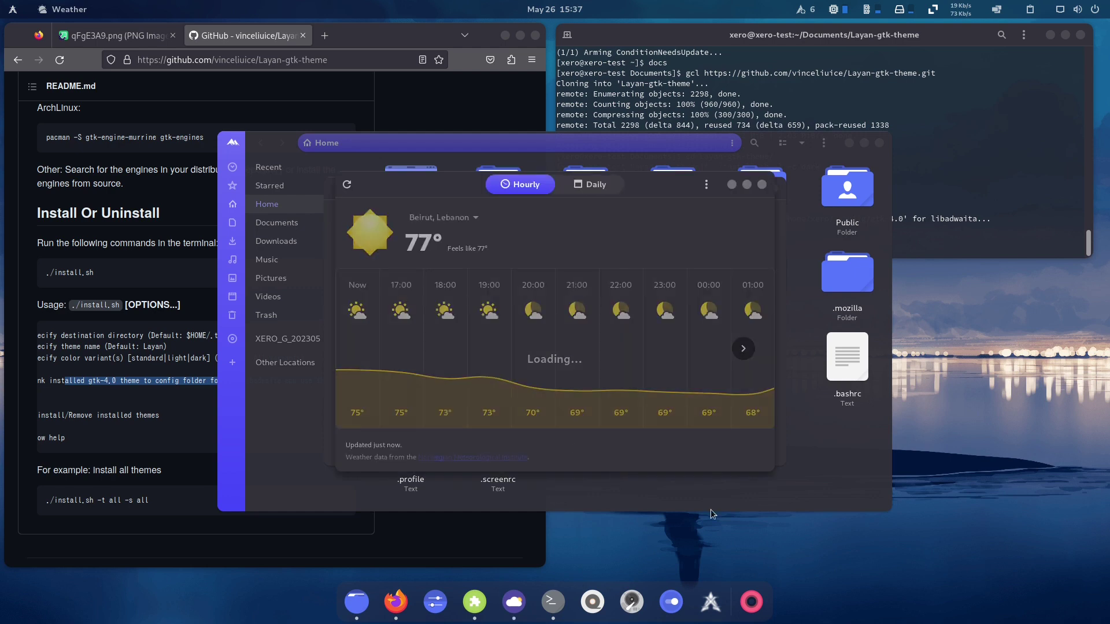
{"action": "left_click", "coordinate": [671, 602]}
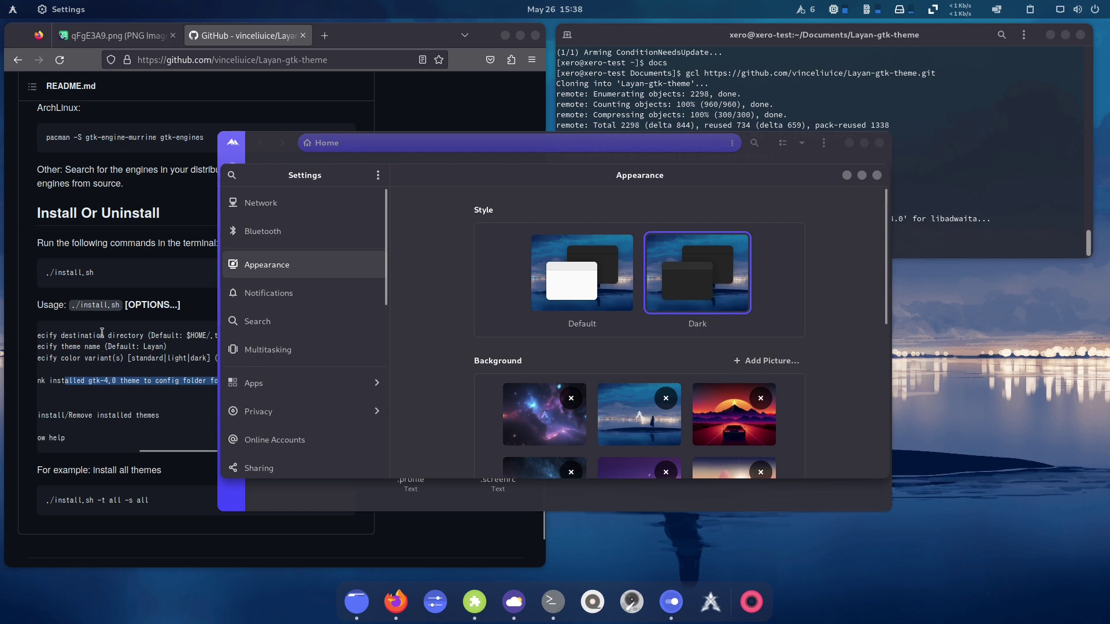
Step: Raise the Firefox Layan-gtk-theme README and select the ./install.sh command in the first code block
{"action": "left_click", "coordinate": [102, 194]}
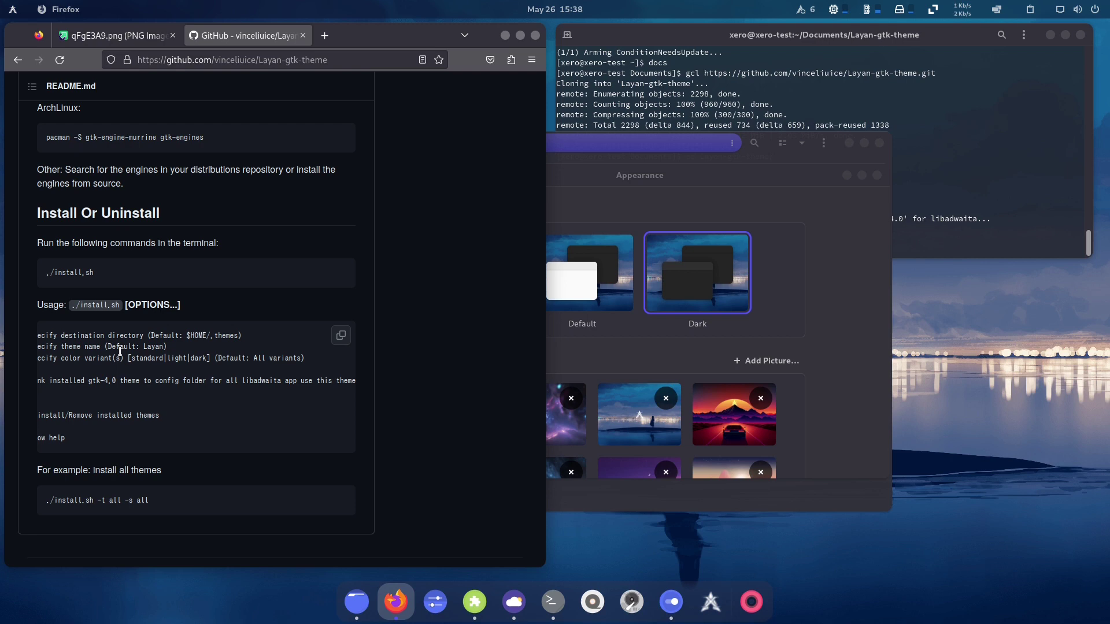
{"action": "left_click_drag", "start_coordinate": [45, 272], "coordinate": [92, 269]}
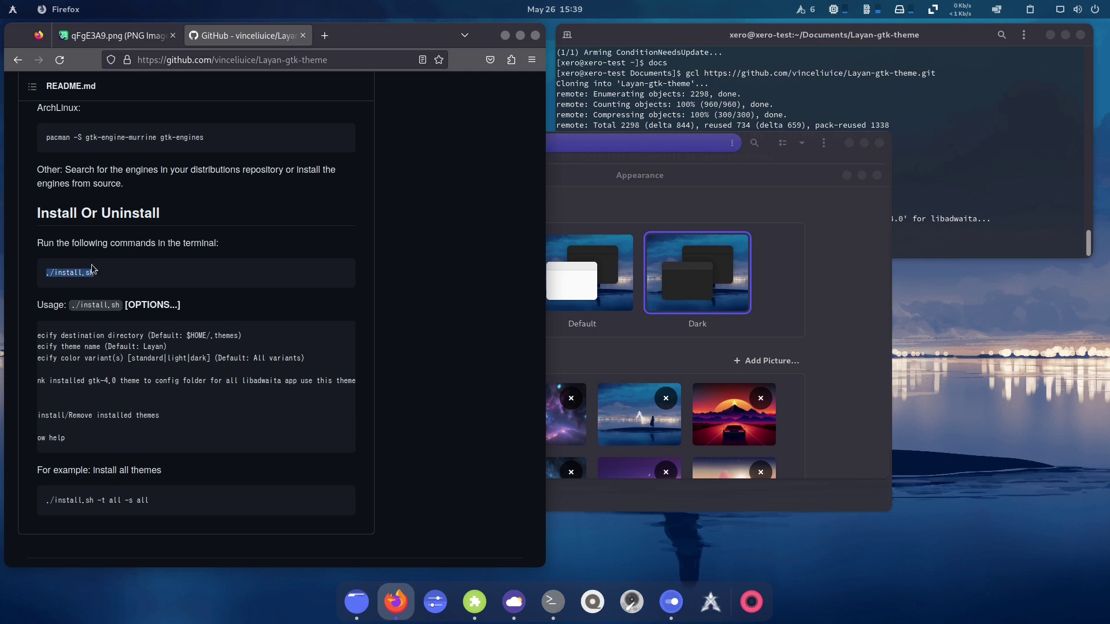